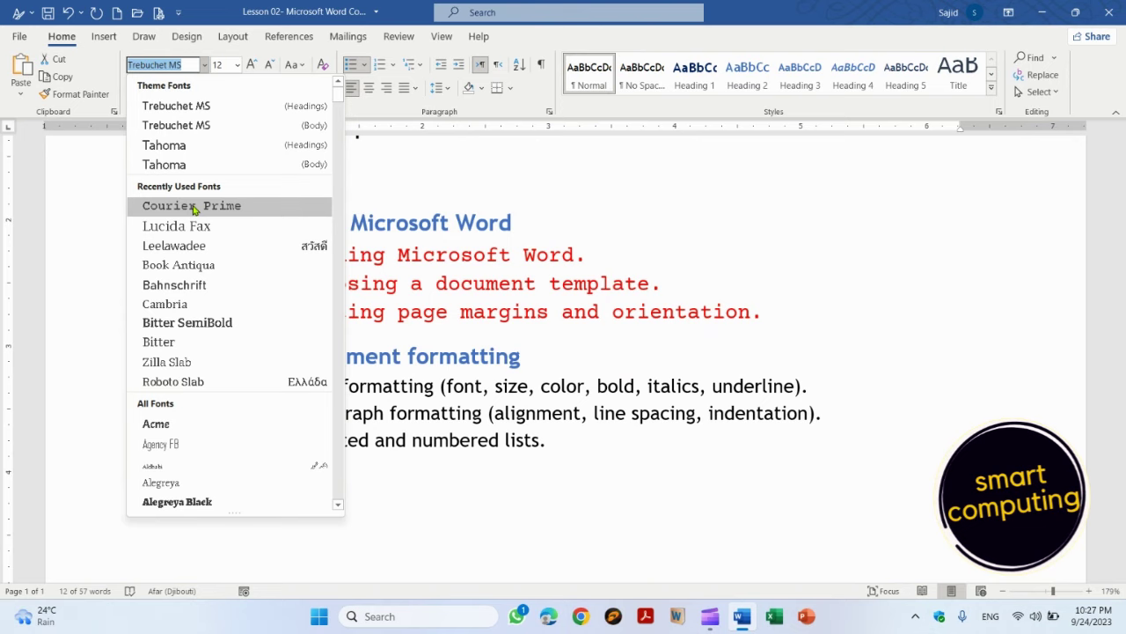
Set the font of the three red bullets under Setting Up Microsoft Word to Courier Prime and compare it with the other bullets.
{"action": "left_click", "coordinate": [194, 206]}
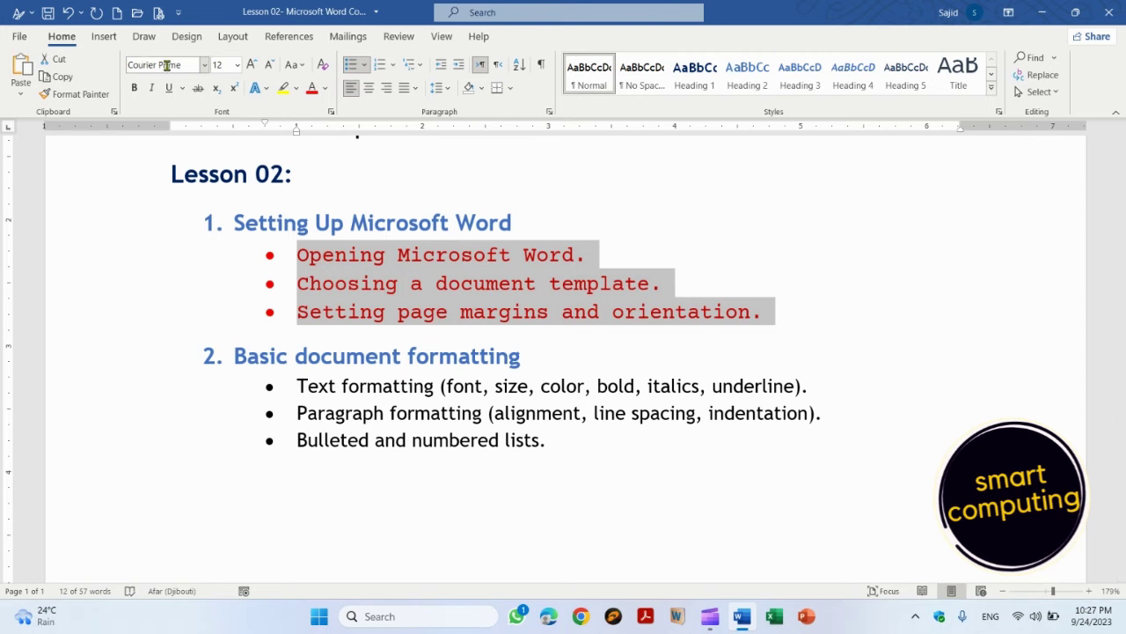
{"action": "left_click", "coordinate": [374, 283]}
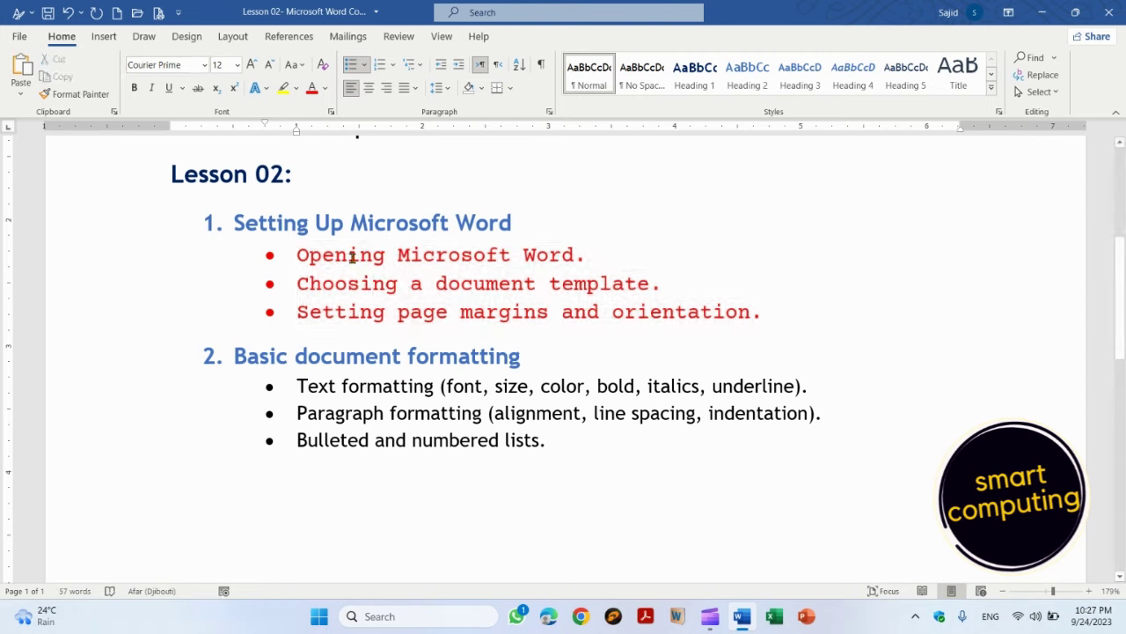
{"action": "left_click", "coordinate": [350, 255]}
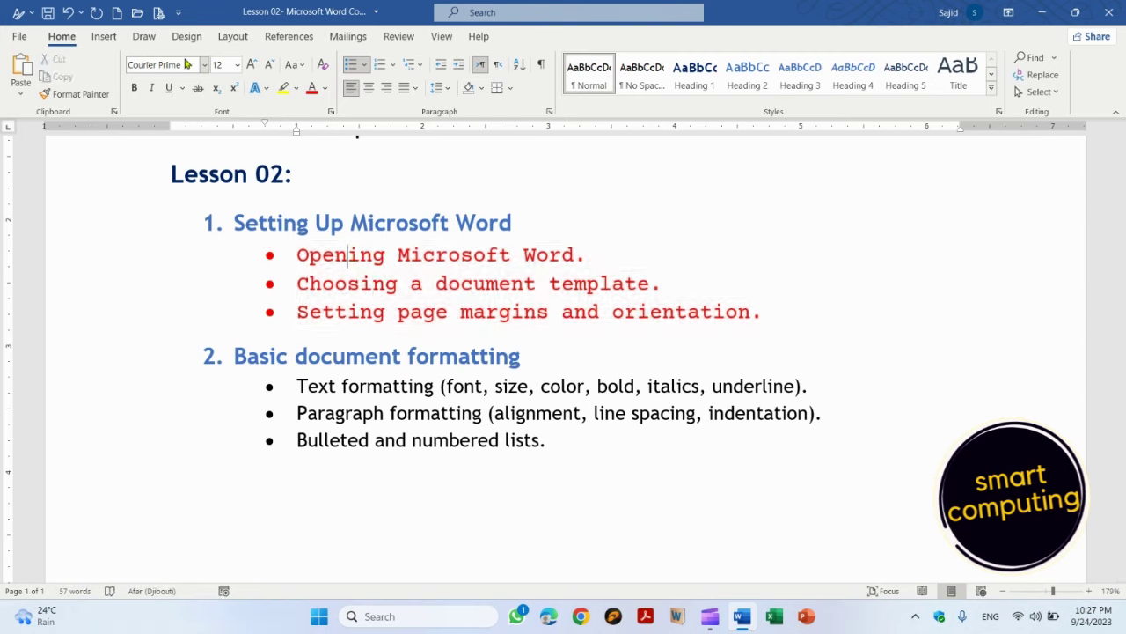
{"action": "left_click", "coordinate": [346, 385]}
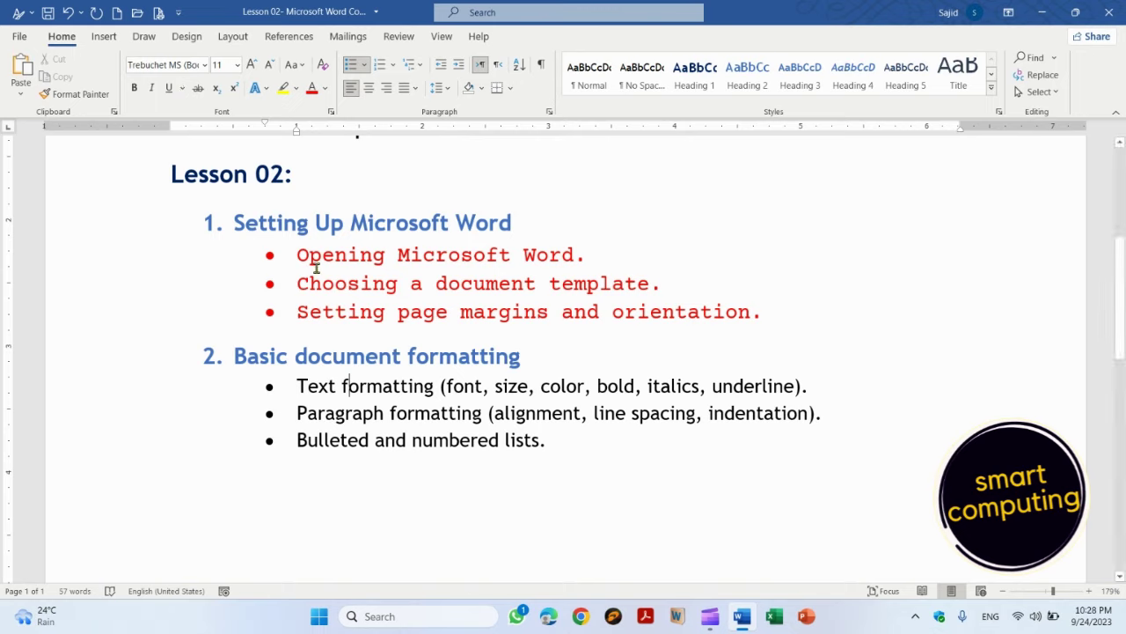
{"action": "left_click", "coordinate": [304, 254]}
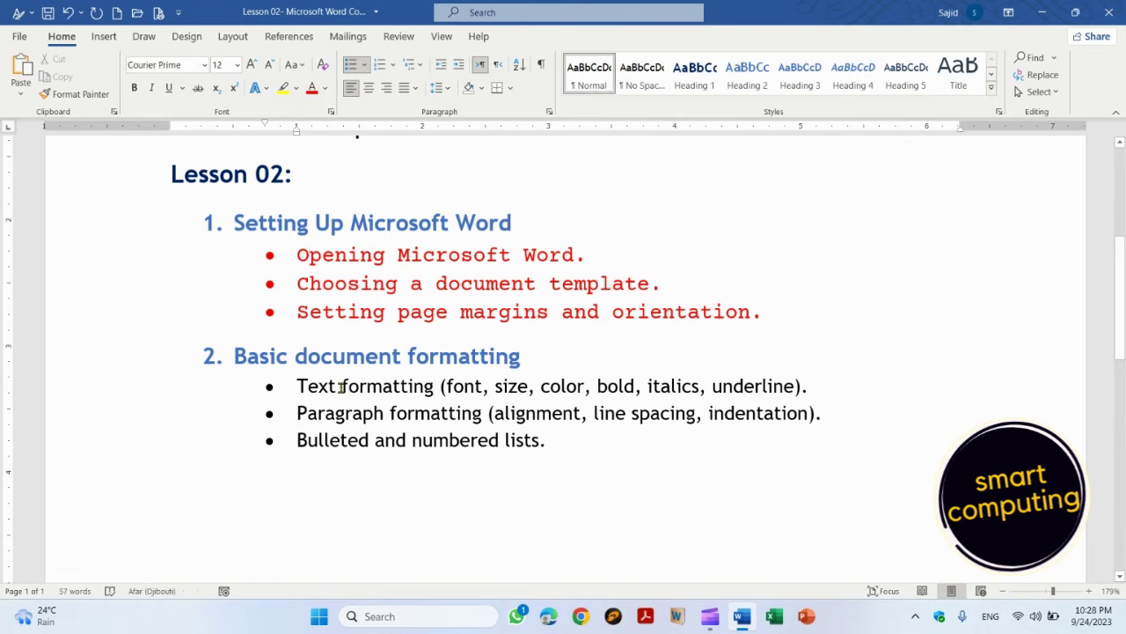
Set the font size of the three red bullets under Setting Up Microsoft Word to 12.
{"action": "left_click", "coordinate": [299, 254]}
{"action": "left_click_drag", "start_coordinate": [299, 256], "coordinate": [760, 310]}
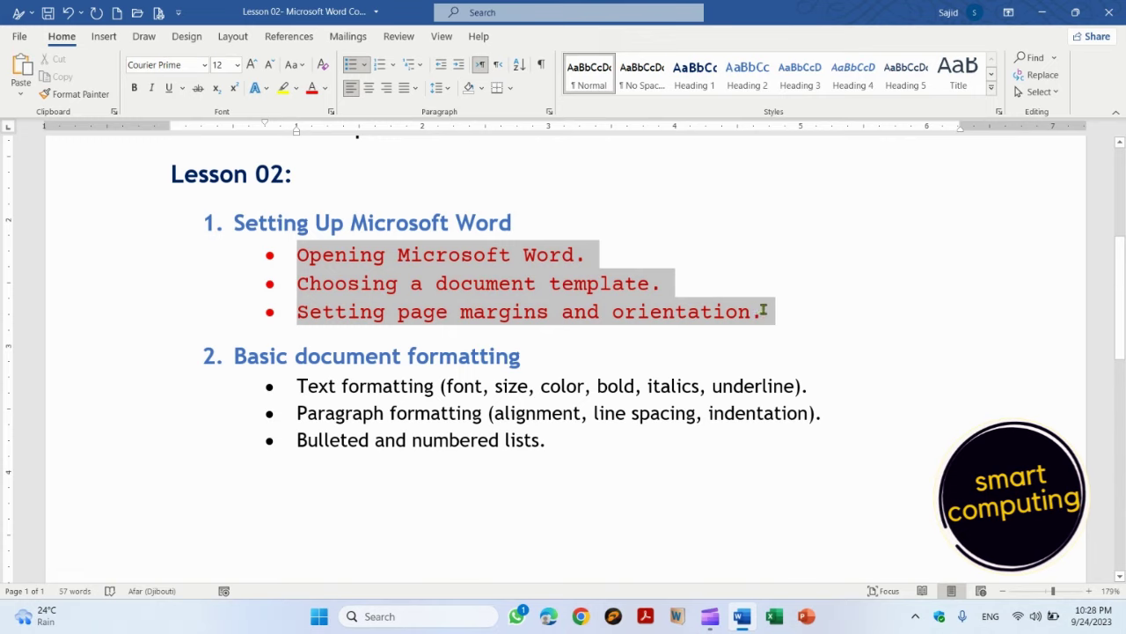
{"action": "left_click", "coordinate": [237, 66]}
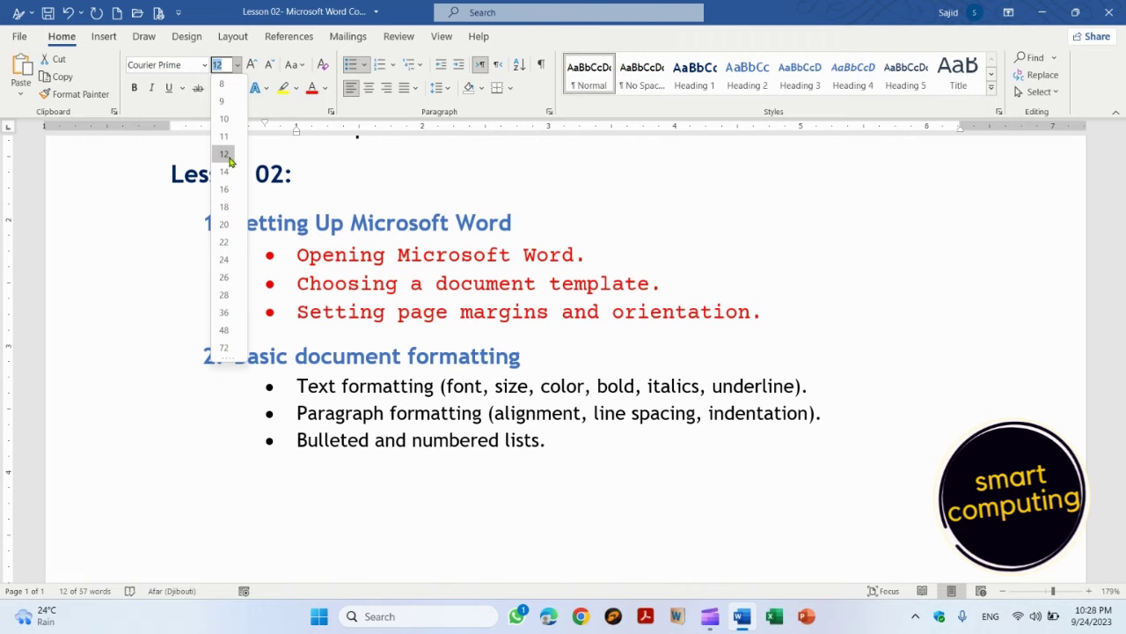
{"action": "left_click", "coordinate": [227, 154]}
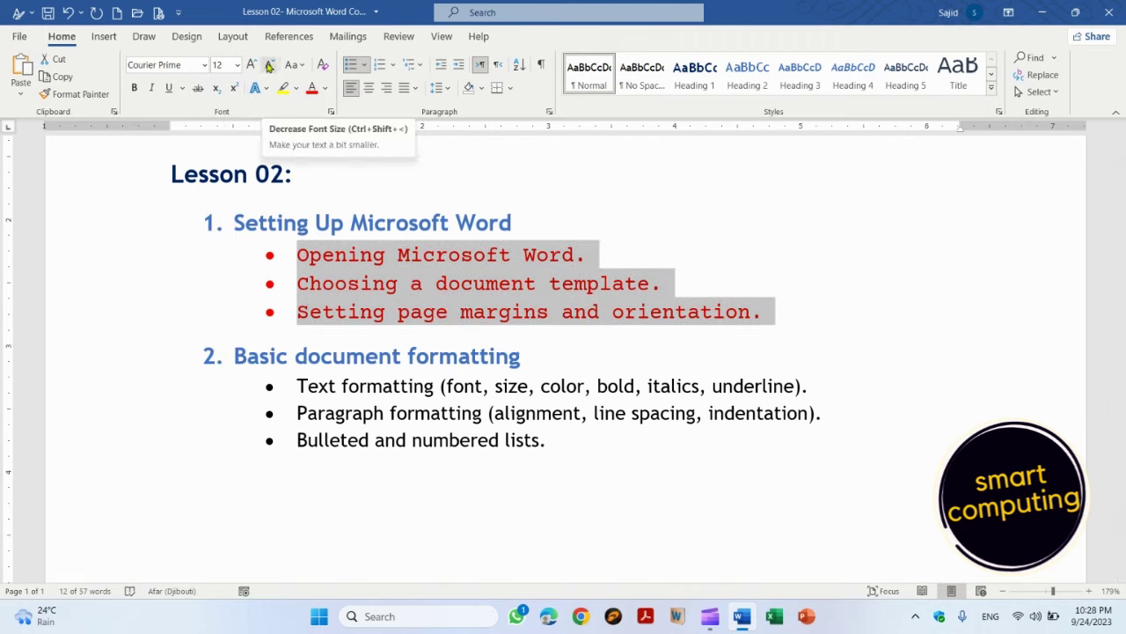
Reduce the font size of the three selected bullets step by step to 7.
{"action": "left_click", "coordinate": [269, 66]}
{"action": "left_click", "coordinate": [269, 66]}
{"action": "left_click", "coordinate": [270, 66]}
{"action": "left_click", "coordinate": [269, 66]}
{"action": "left_click", "coordinate": [269, 66]}
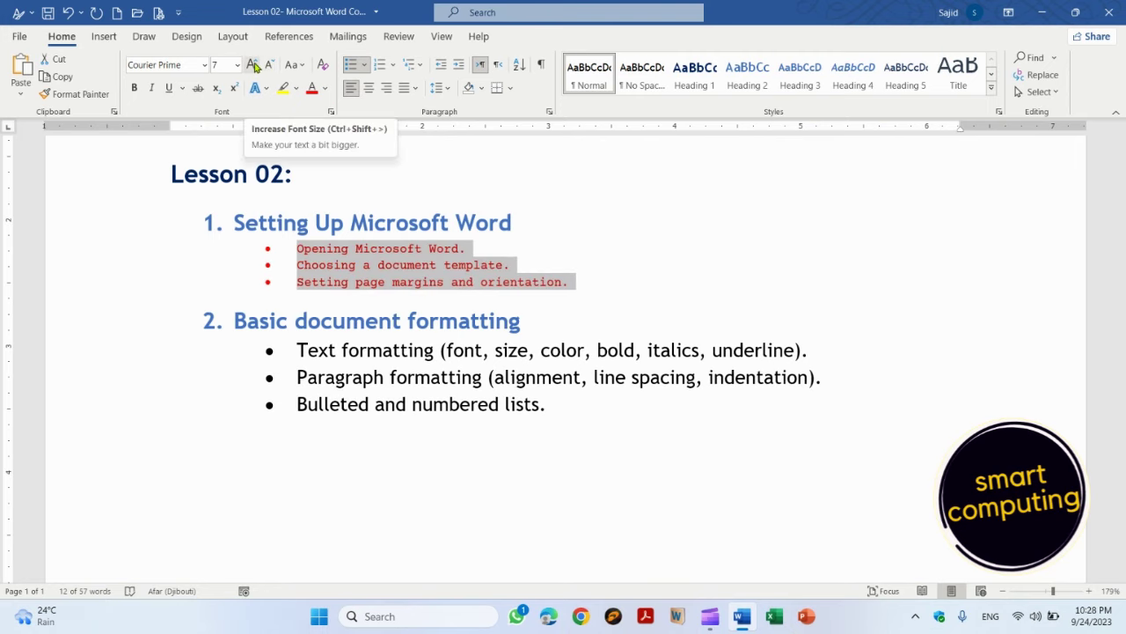
Enlarge the text of the three selected bullets step by step, well beyond size 14.
{"action": "left_click", "coordinate": [252, 67]}
{"action": "left_click", "coordinate": [253, 66]}
{"action": "left_click", "coordinate": [253, 67]}
{"action": "left_click", "coordinate": [253, 67]}
{"action": "left_click", "coordinate": [252, 67]}
{"action": "left_click", "coordinate": [252, 67]}
{"action": "left_click", "coordinate": [253, 67]}
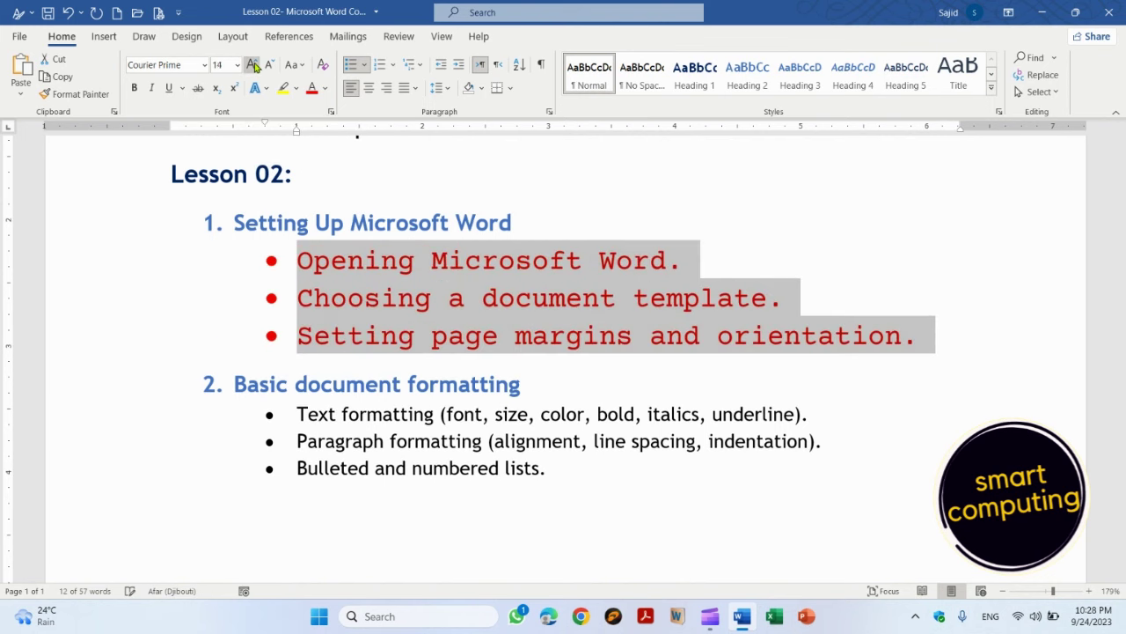
{"action": "left_click", "coordinate": [253, 67]}
{"action": "left_click", "coordinate": [252, 67]}
Bring the font size of the three enlarged bullets back down step by step to 12.
{"action": "left_click", "coordinate": [271, 66]}
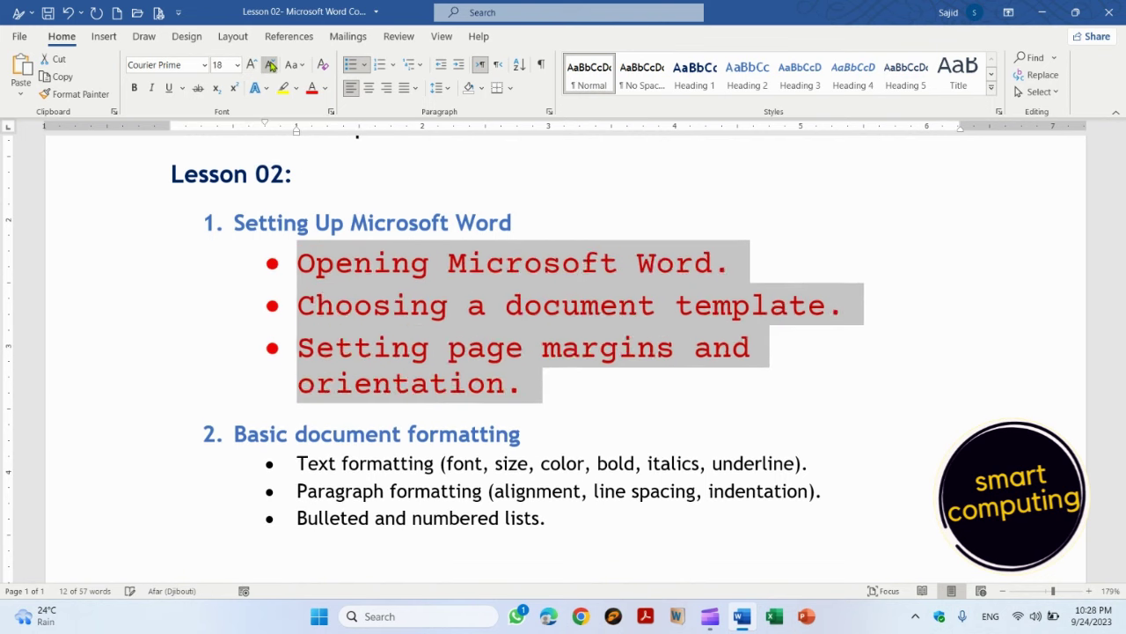
{"action": "left_click", "coordinate": [270, 66]}
{"action": "left_click", "coordinate": [270, 66]}
{"action": "left_click", "coordinate": [271, 66]}
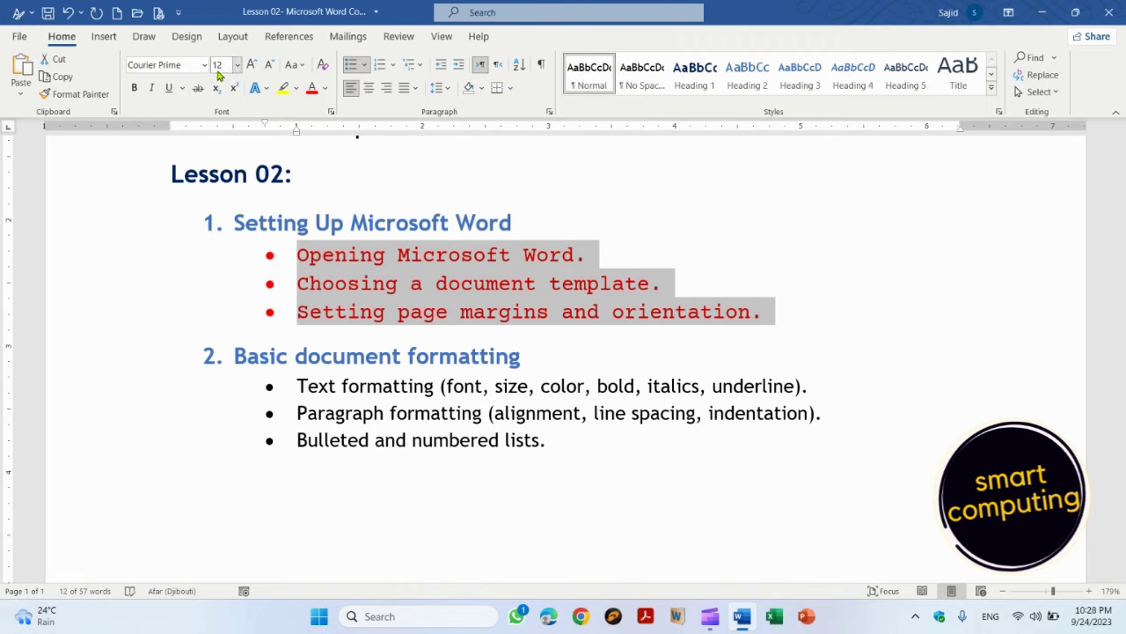
Apply bold, italic and a plain underline to the three red bullets.
{"action": "left_click", "coordinate": [138, 93]}
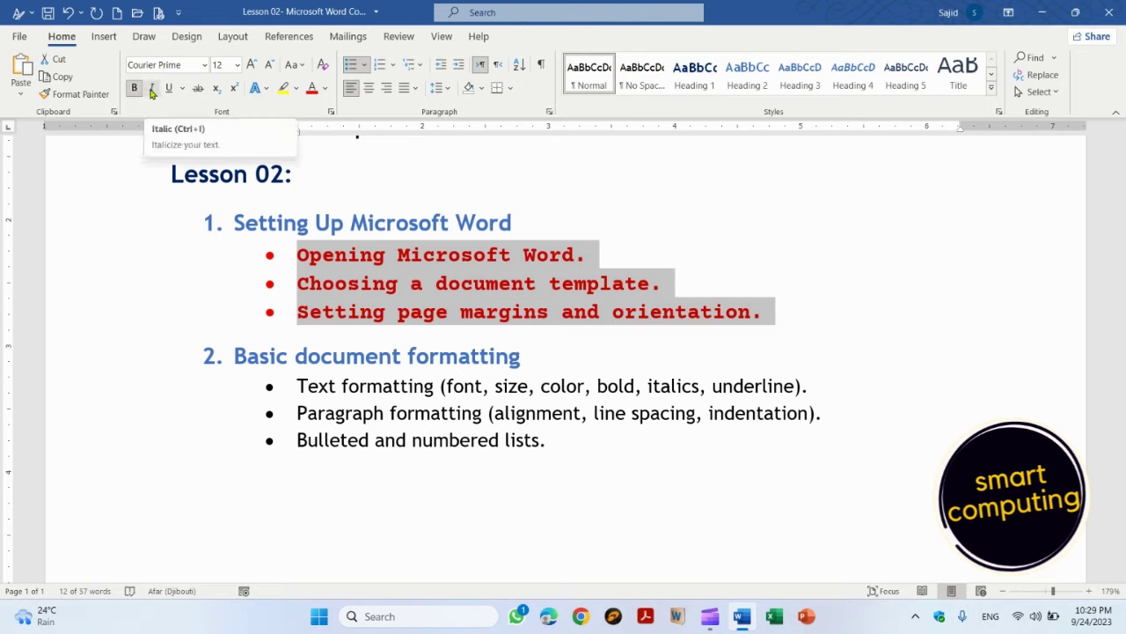
{"action": "left_click", "coordinate": [151, 89]}
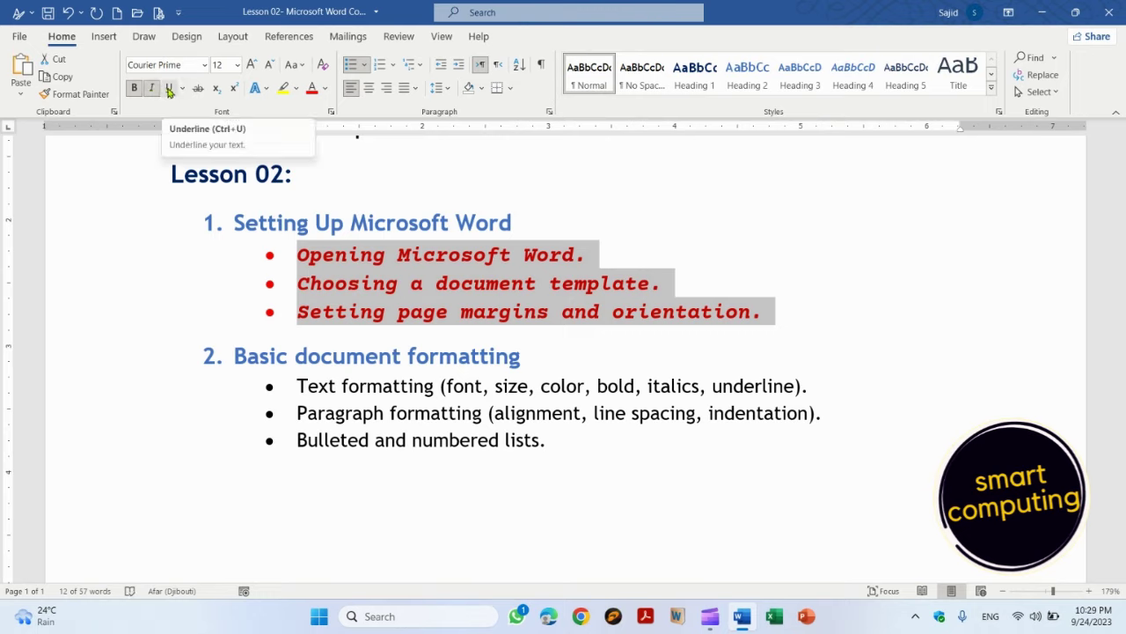
{"action": "left_click", "coordinate": [169, 89]}
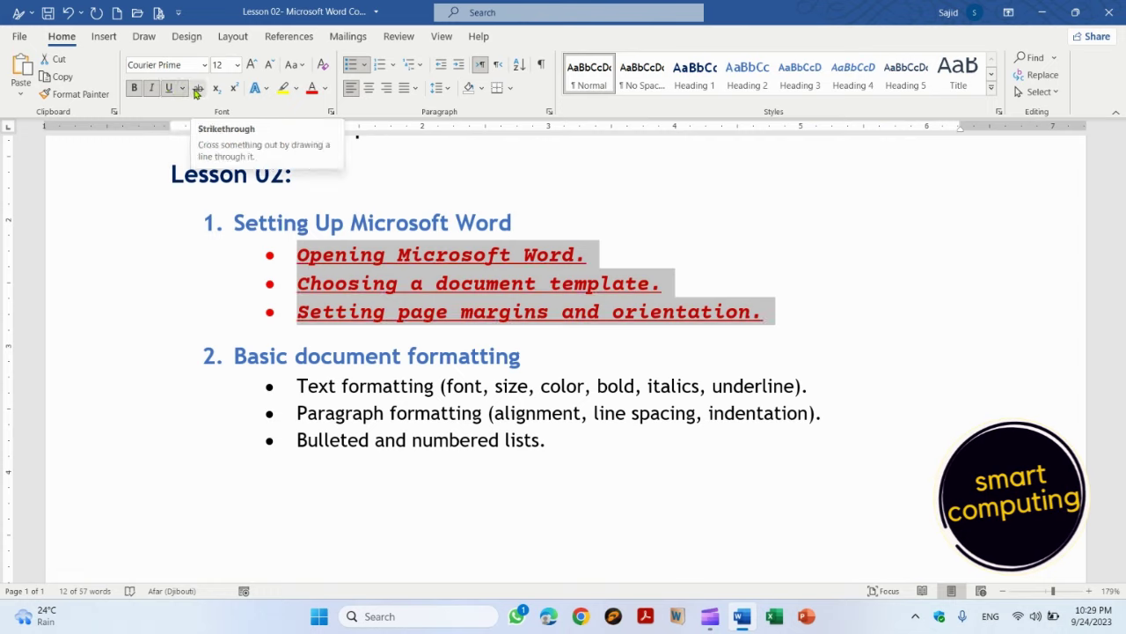
Replace the plain underline of the three red bullets with a long-dashed underline in light blue.
{"action": "left_click", "coordinate": [172, 90]}
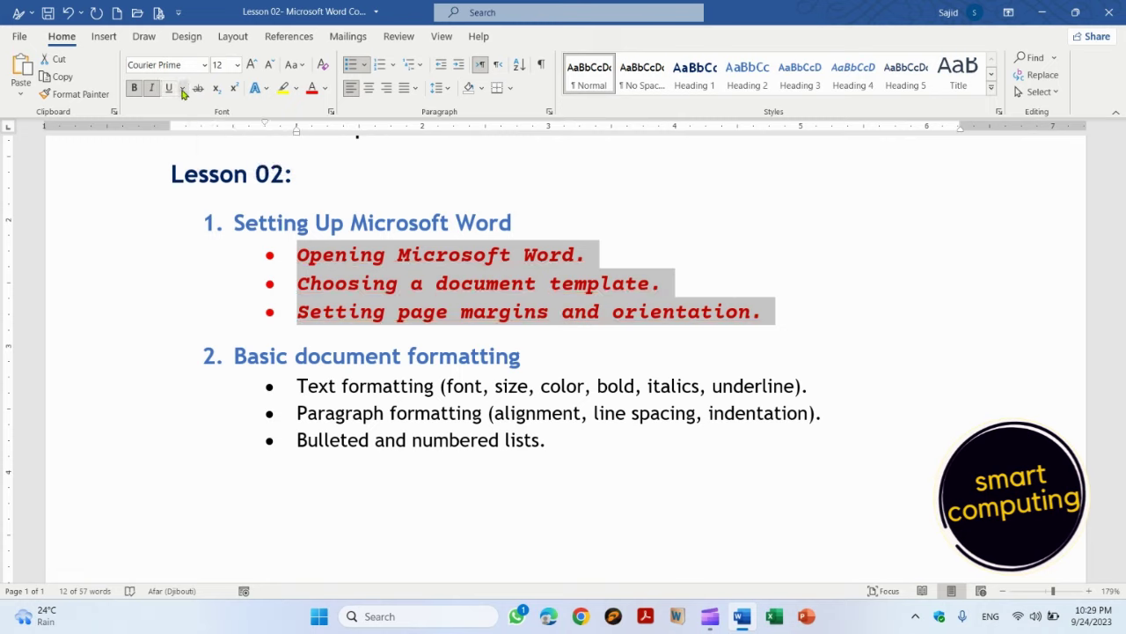
{"action": "left_click", "coordinate": [182, 89]}
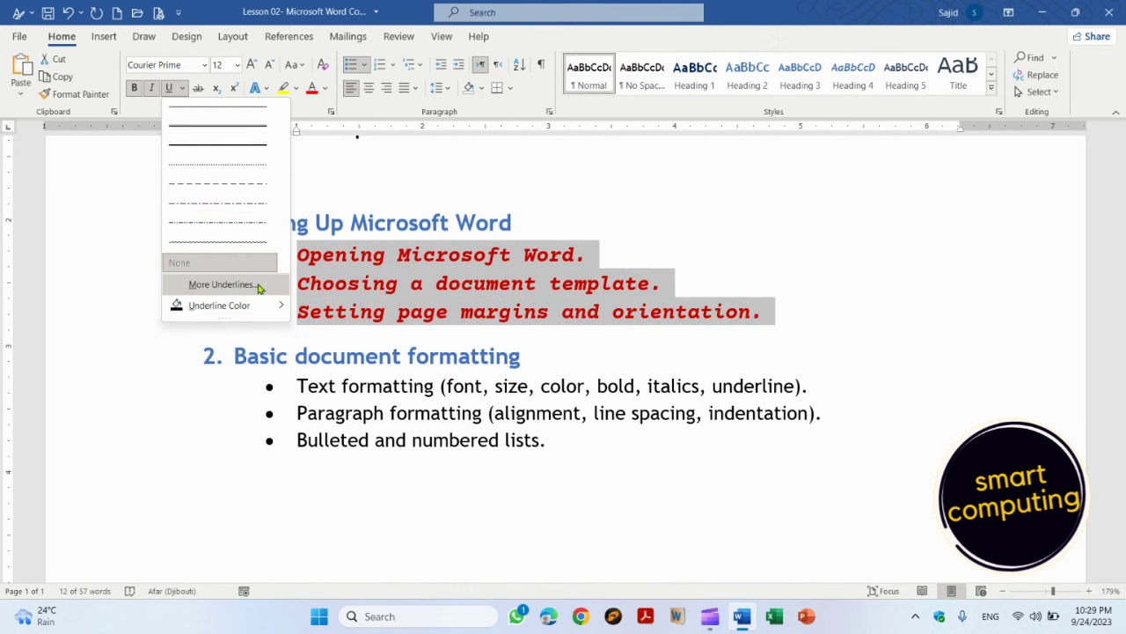
{"action": "left_click", "coordinate": [221, 284]}
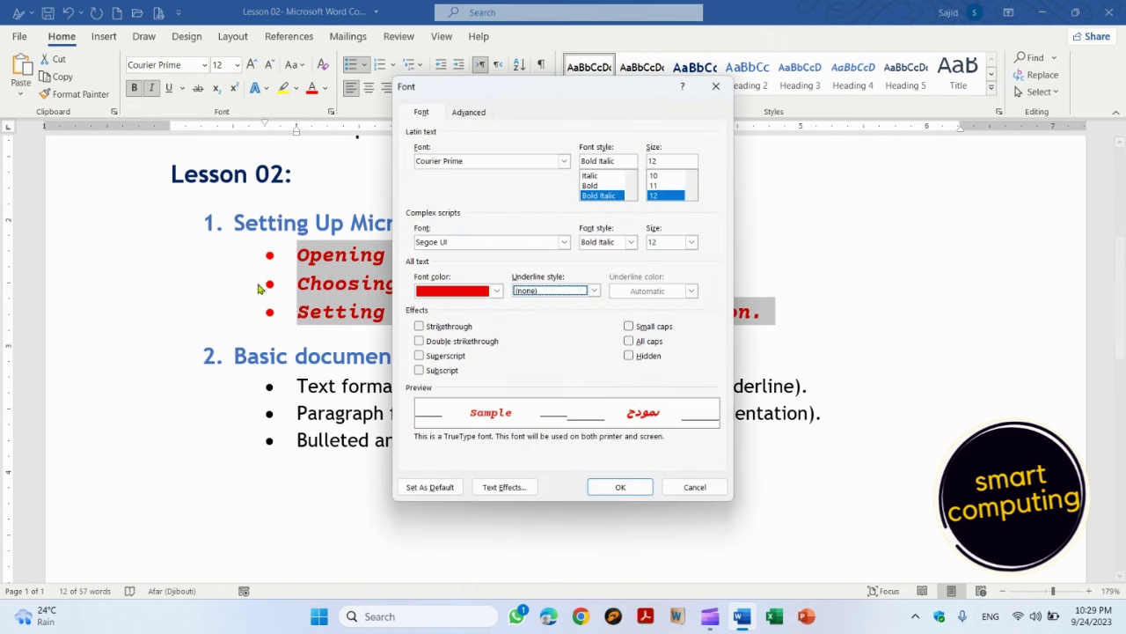
{"action": "left_click", "coordinate": [596, 291]}
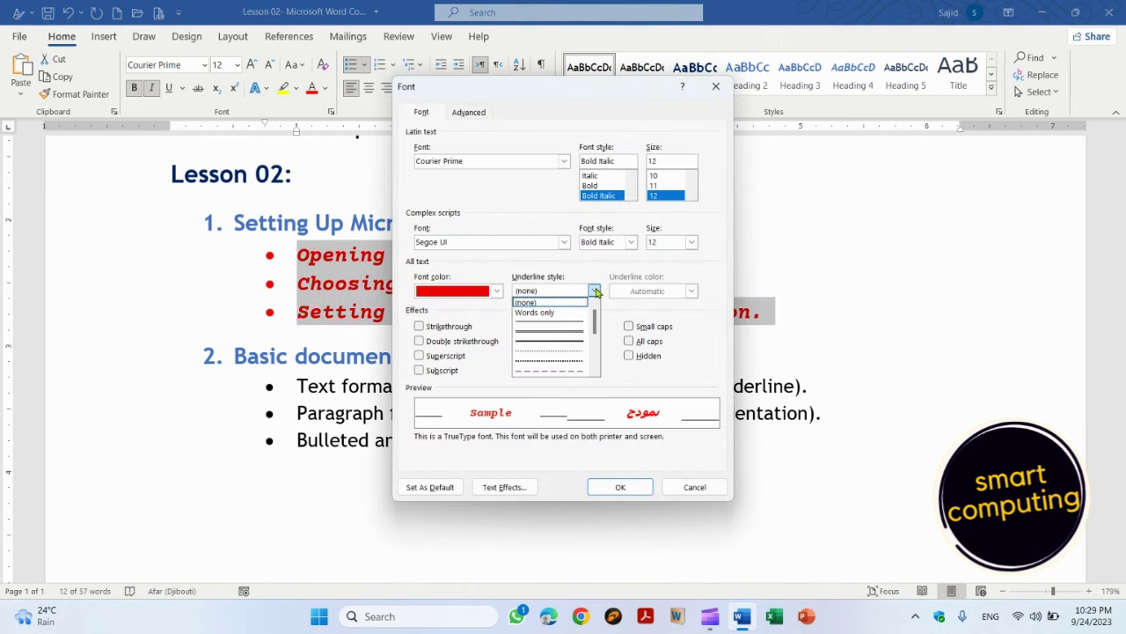
{"action": "left_click", "coordinate": [596, 373]}
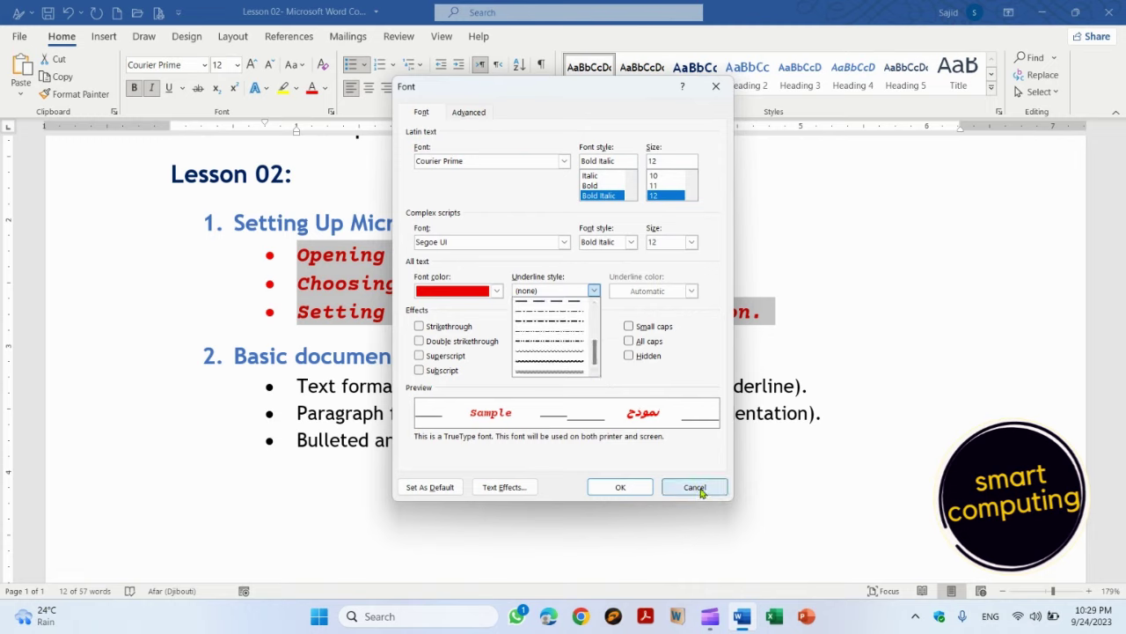
{"action": "left_click", "coordinate": [568, 303]}
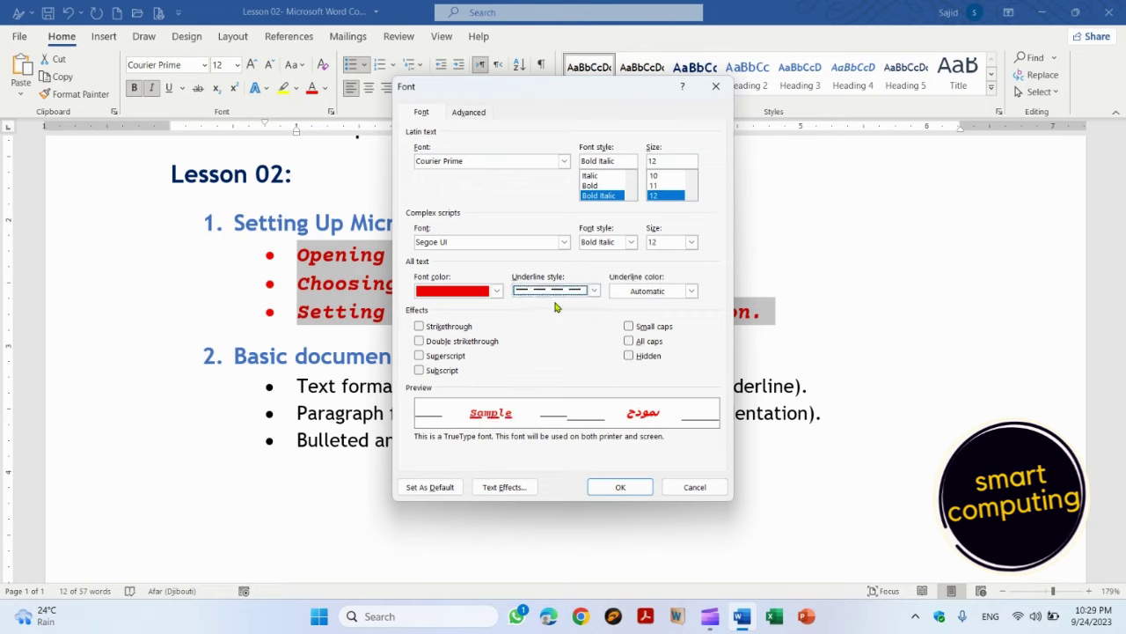
{"action": "left_click", "coordinate": [692, 291]}
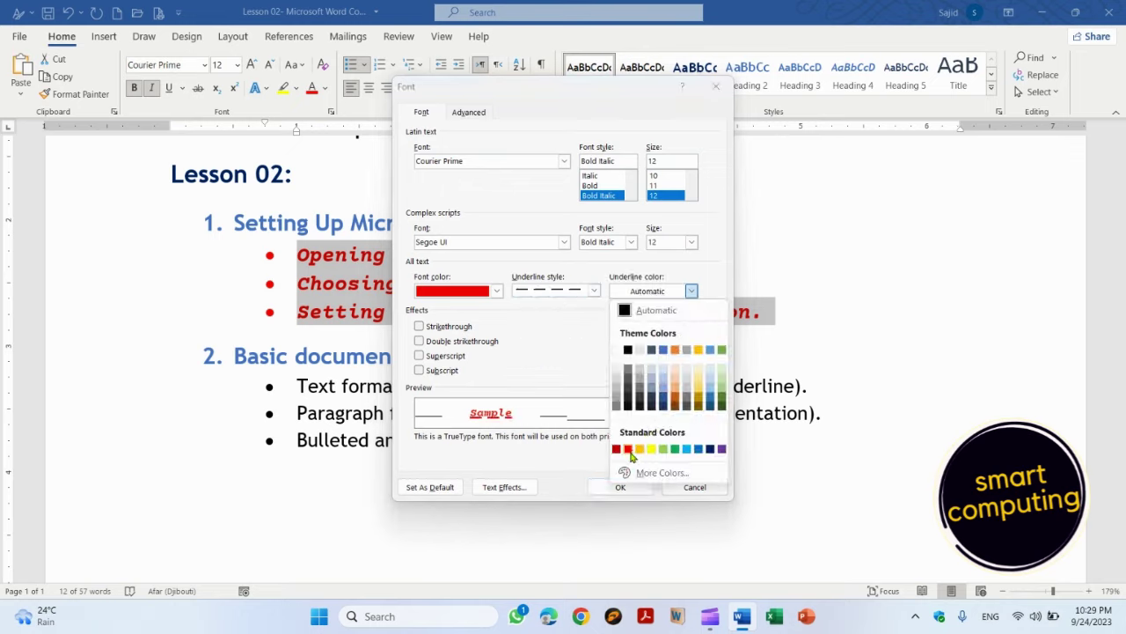
{"action": "left_click", "coordinate": [687, 450]}
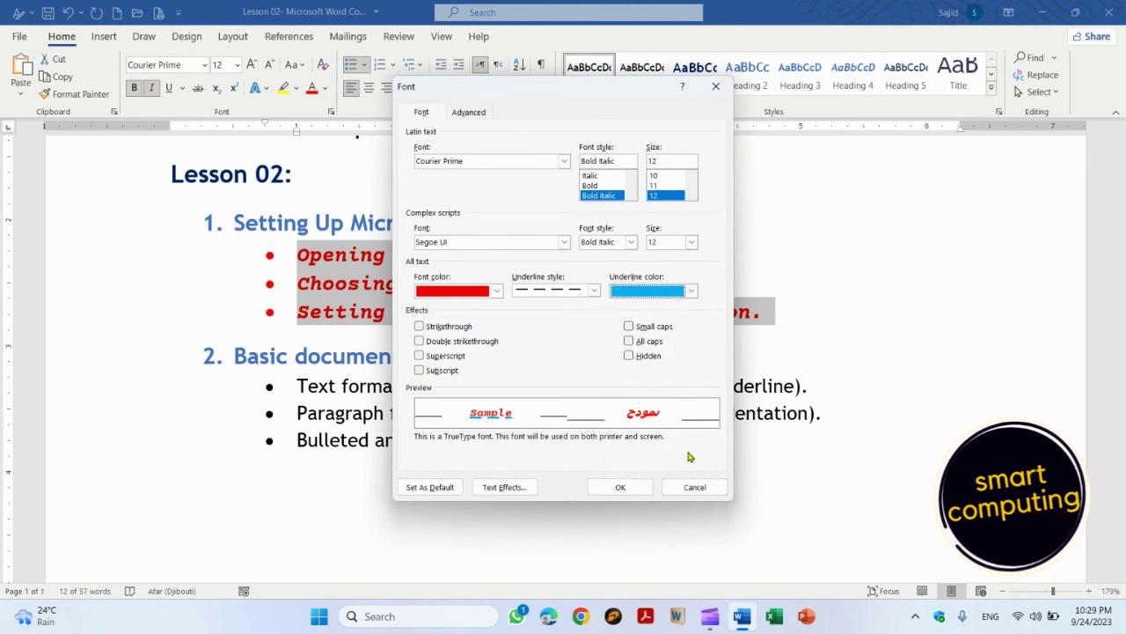
{"action": "left_click", "coordinate": [646, 489]}
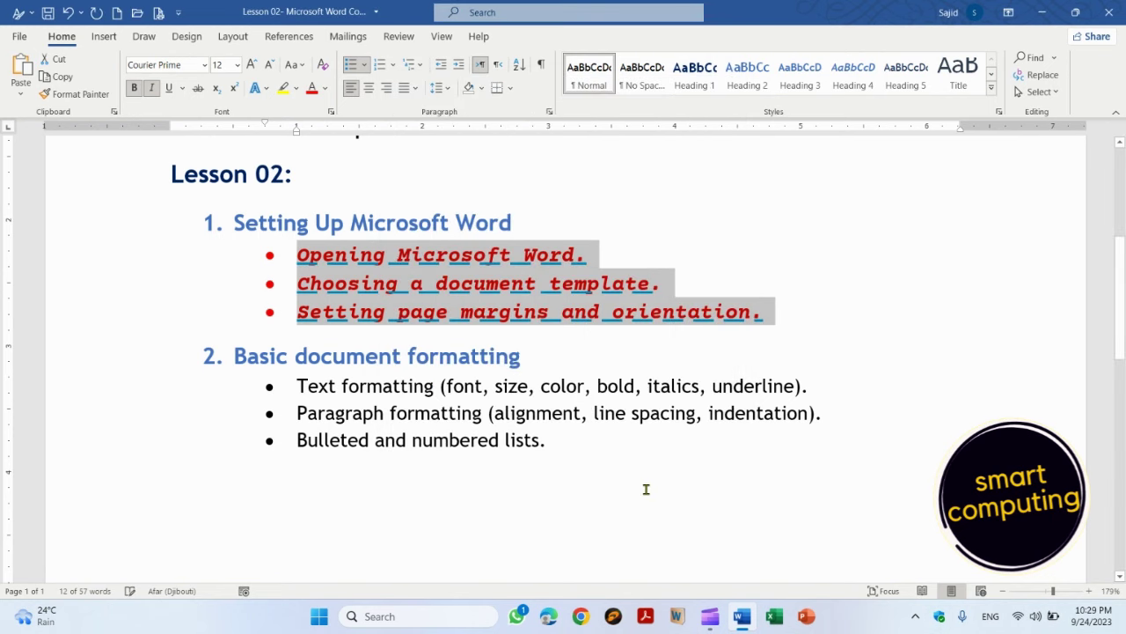
{"action": "left_click", "coordinate": [686, 269]}
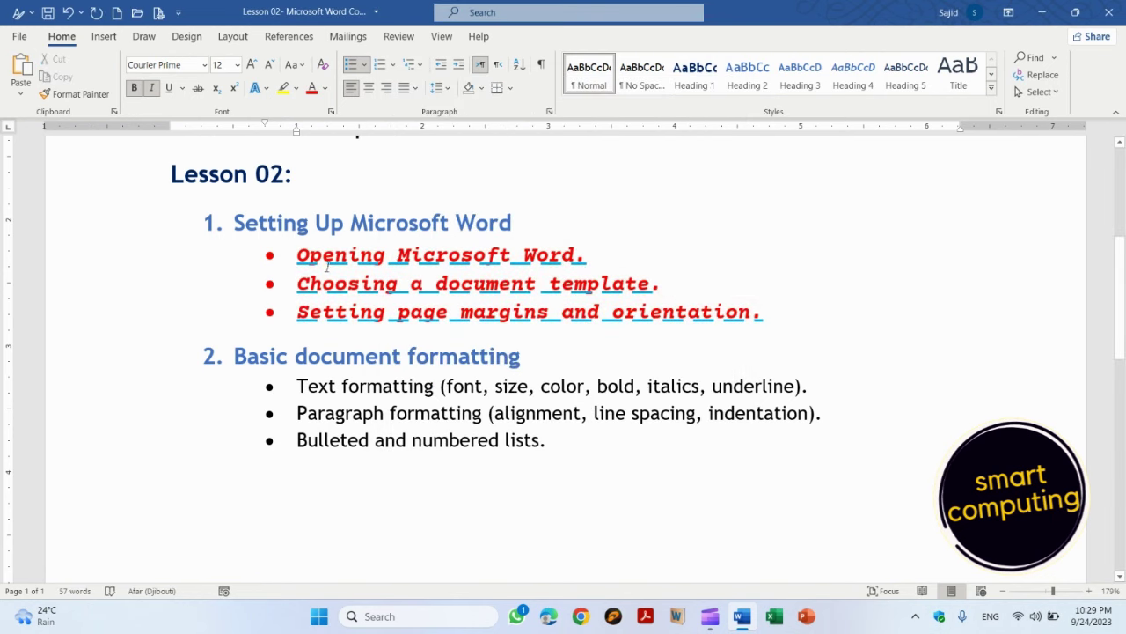
Try strikethrough on the three underlined red bullets and remove it again.
{"action": "left_click_drag", "start_coordinate": [298, 255], "coordinate": [780, 298]}
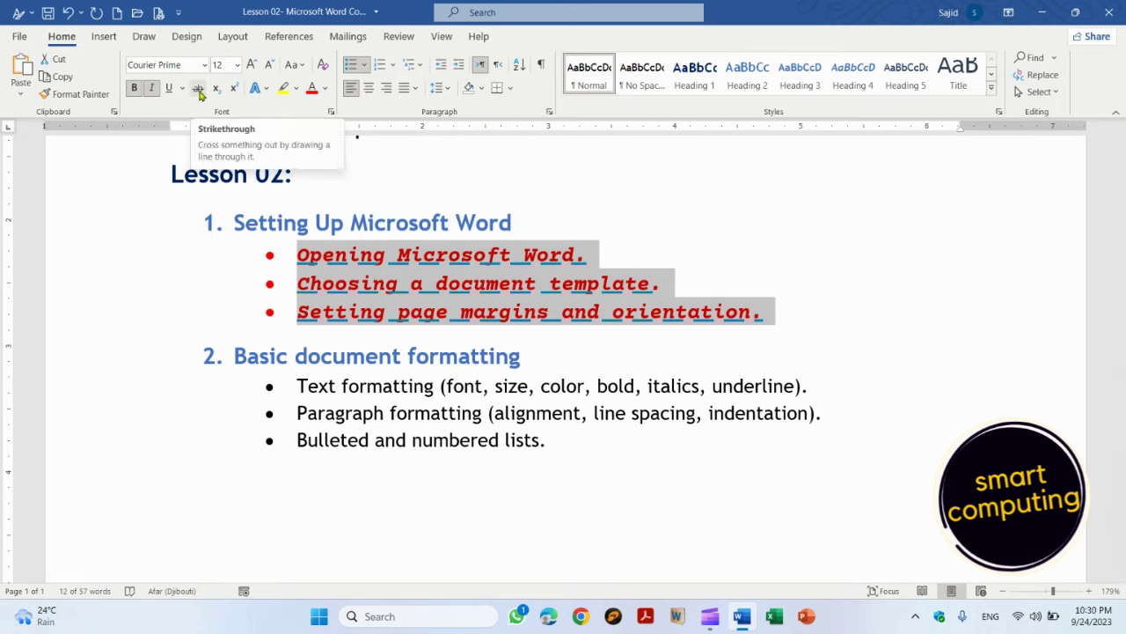
{"action": "left_click", "coordinate": [199, 89]}
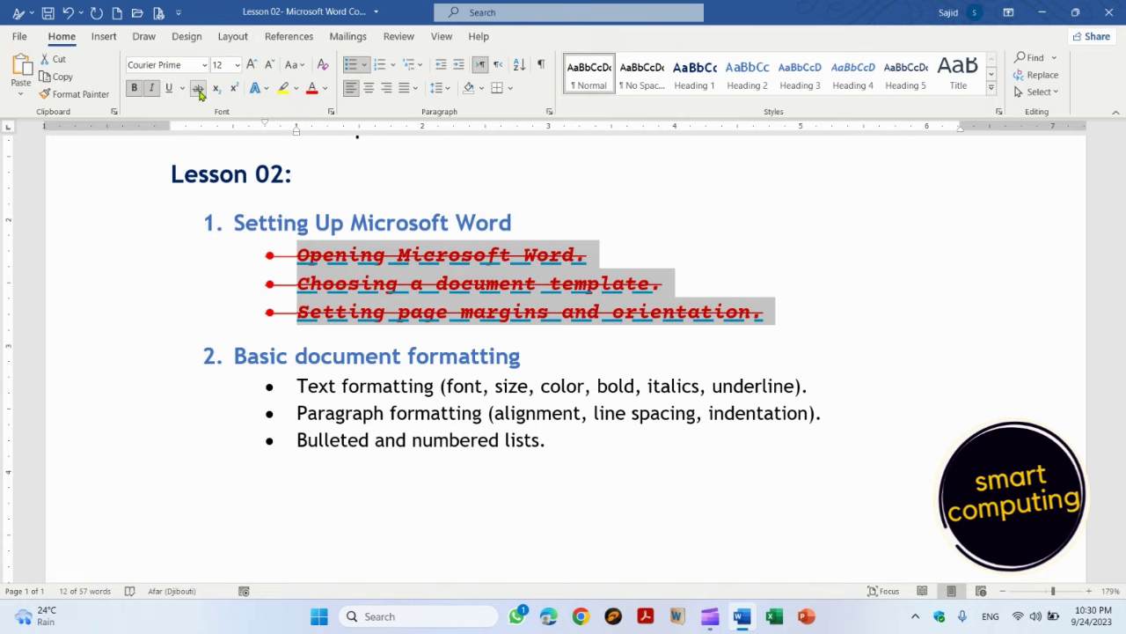
{"action": "left_click", "coordinate": [199, 89]}
{"action": "left_click", "coordinate": [199, 89]}
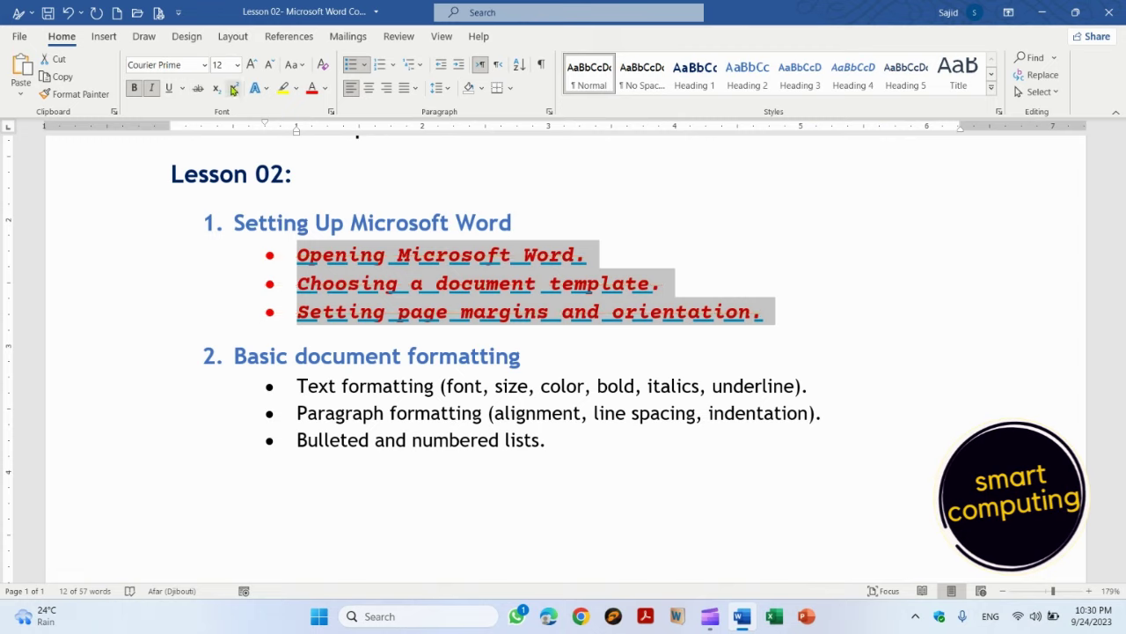
{"action": "key", "text": "ctrl+z"}
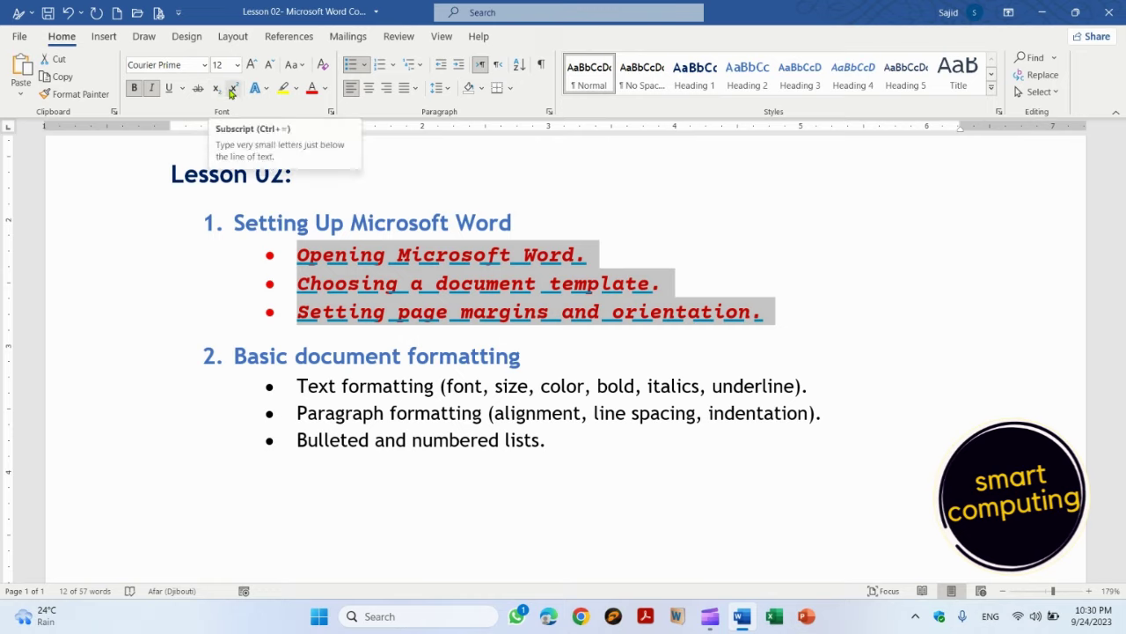
Add a fourth bullet reading "102 102" below the line "Setting page margins and orientation.".
{"action": "left_click", "coordinate": [779, 323]}
{"action": "key", "text": "Return"}
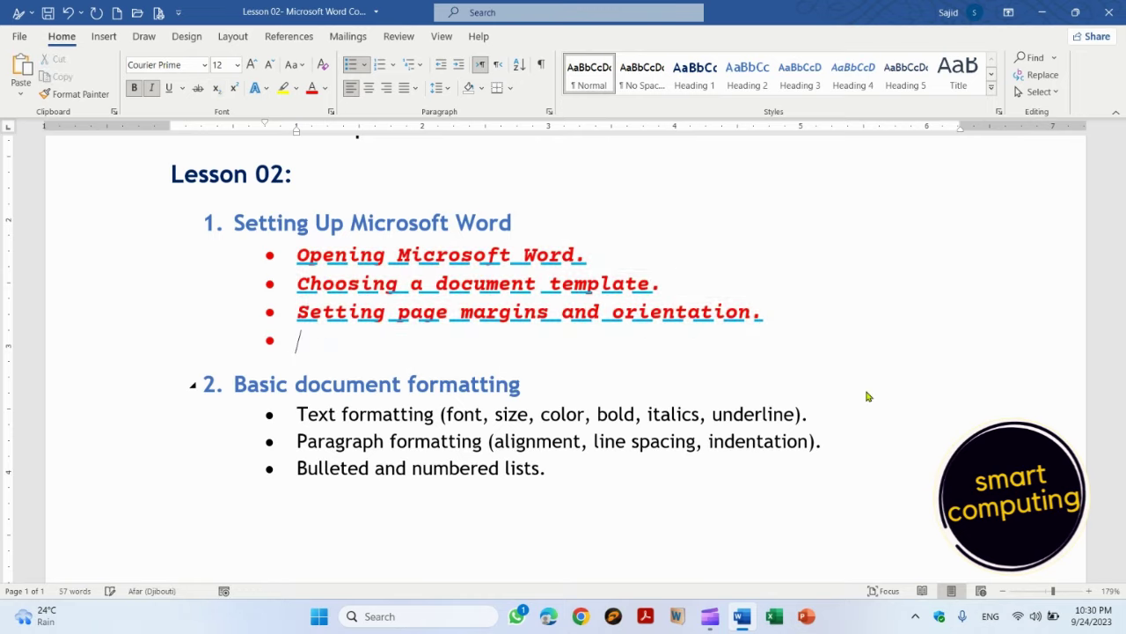
{"action": "type", "text": "102"}
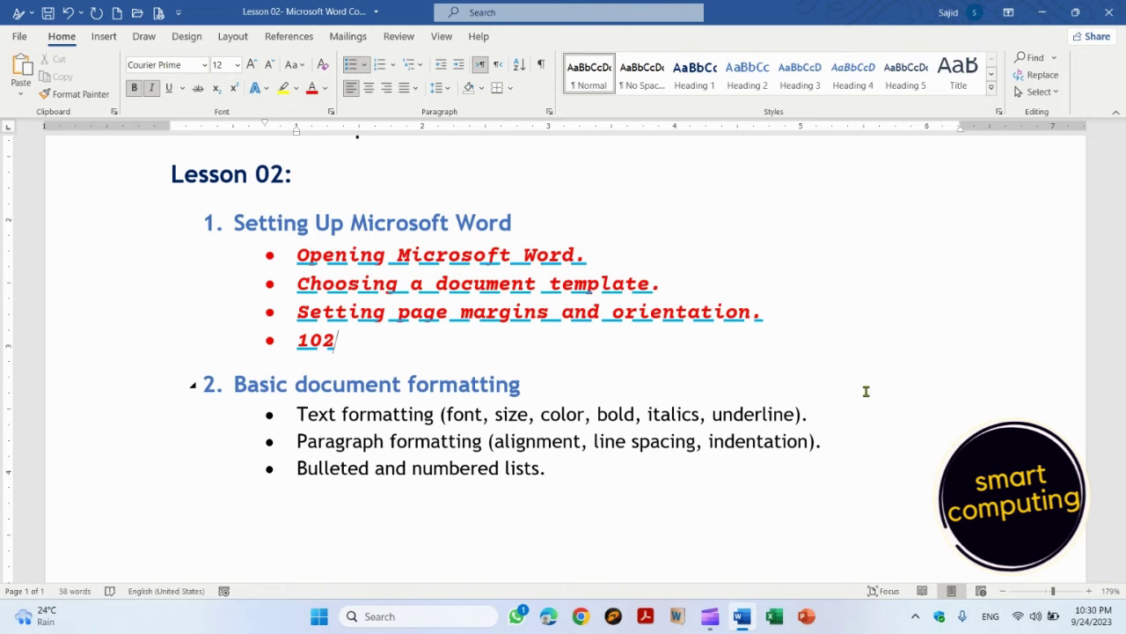
{"action": "type", "text": " 102"}
Format the final 2 of the first 102 in the new bullet as subscript.
{"action": "key", "text": "Left"}
{"action": "key", "text": "Left"}
{"action": "key", "text": "Left"}
{"action": "key", "text": "Left"}
{"action": "key", "text": "Left"}
{"action": "key", "text": "shift+Right"}
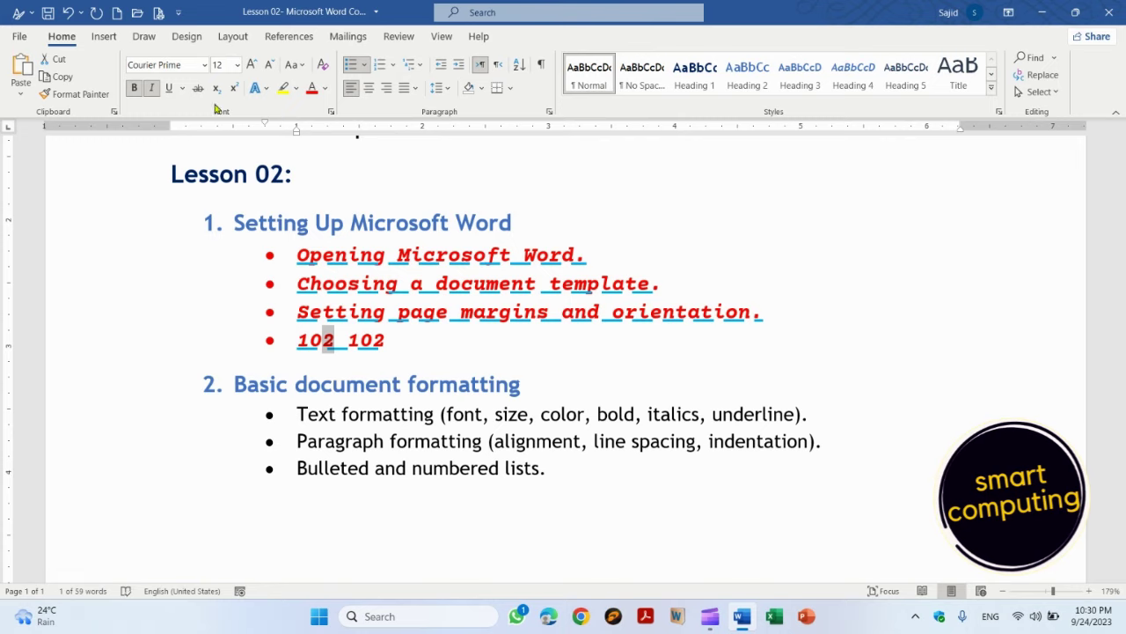
{"action": "left_click", "coordinate": [216, 90]}
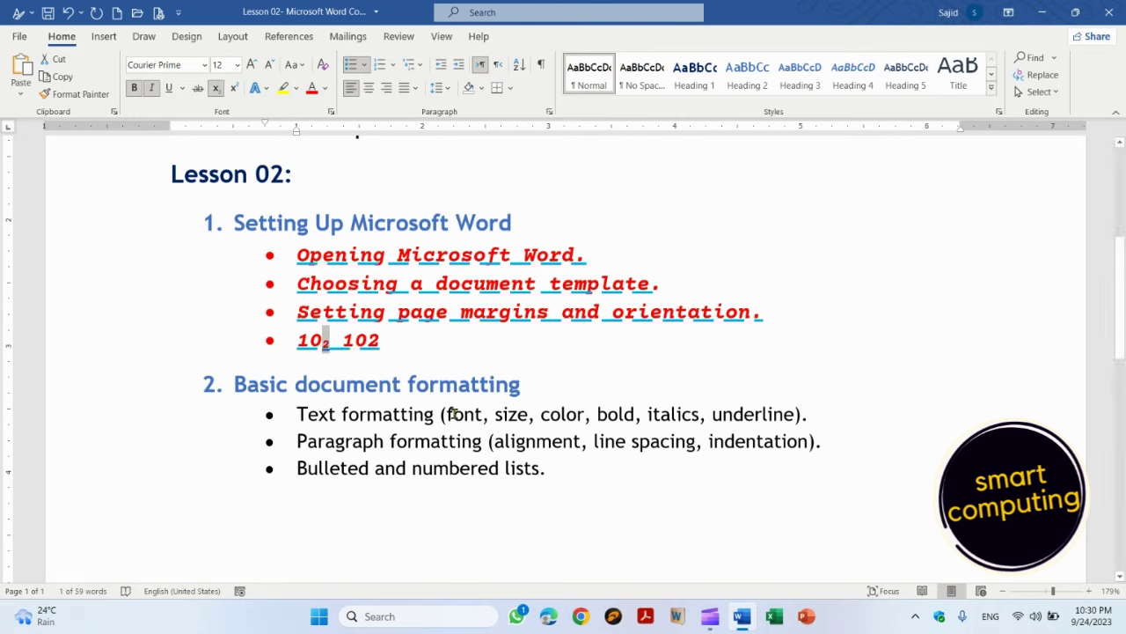
Format the final 2 of the second 102 in the fourth bullet as superscript.
{"action": "left_click", "coordinate": [373, 341]}
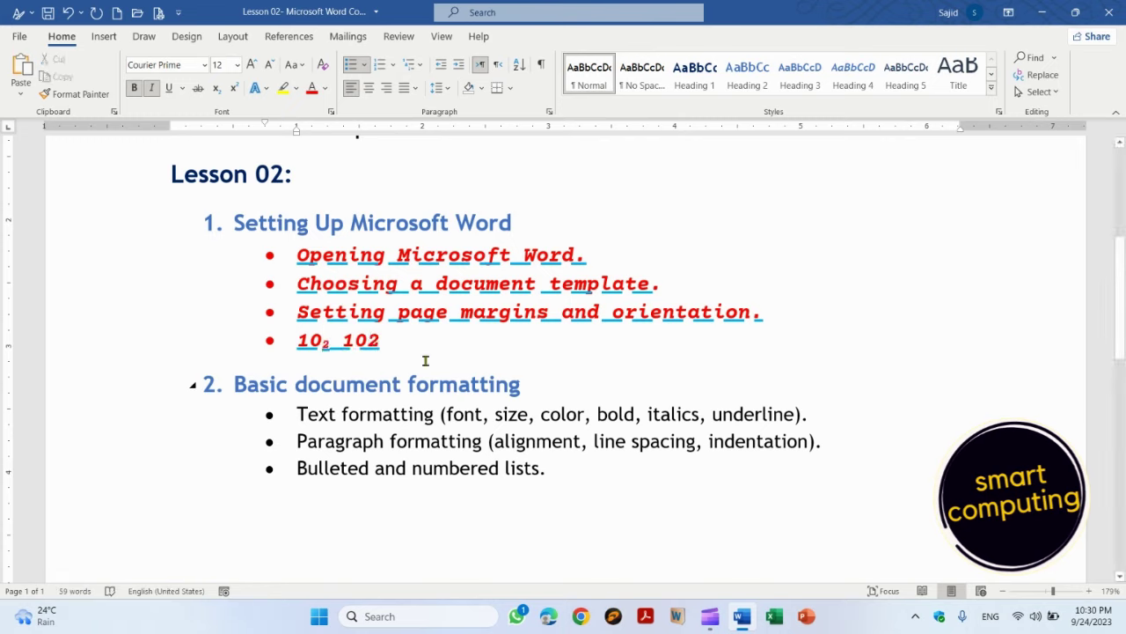
{"action": "key", "text": "shift+Right"}
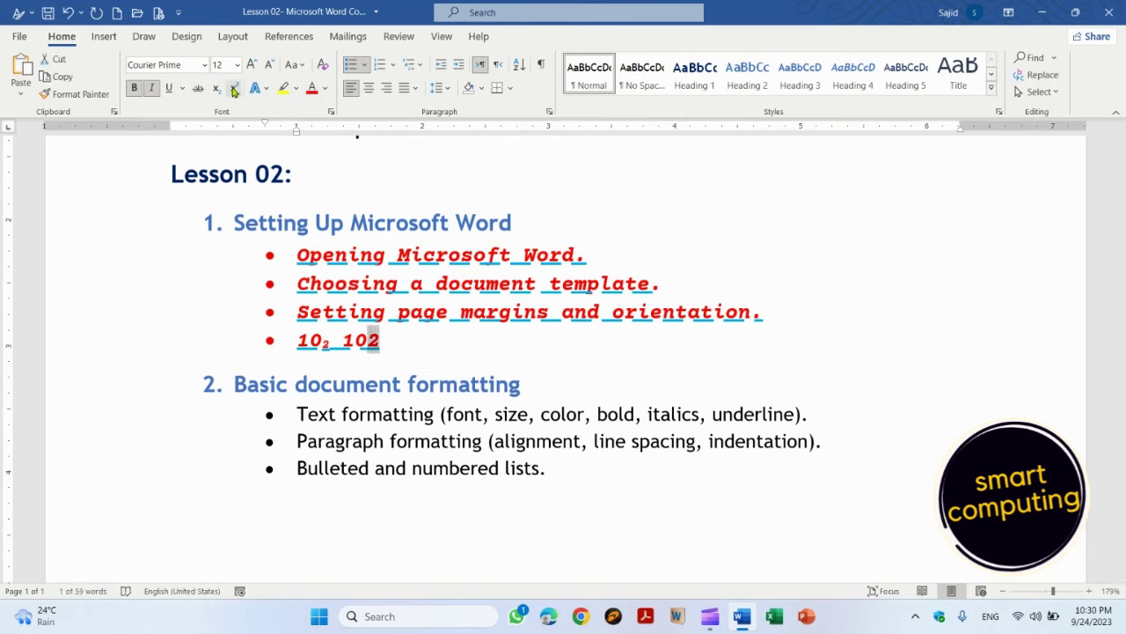
{"action": "left_click", "coordinate": [235, 89]}
Append the formula "Na2So4" in normal baseline text at the end of the fourth red bullet.
{"action": "left_click", "coordinate": [388, 342]}
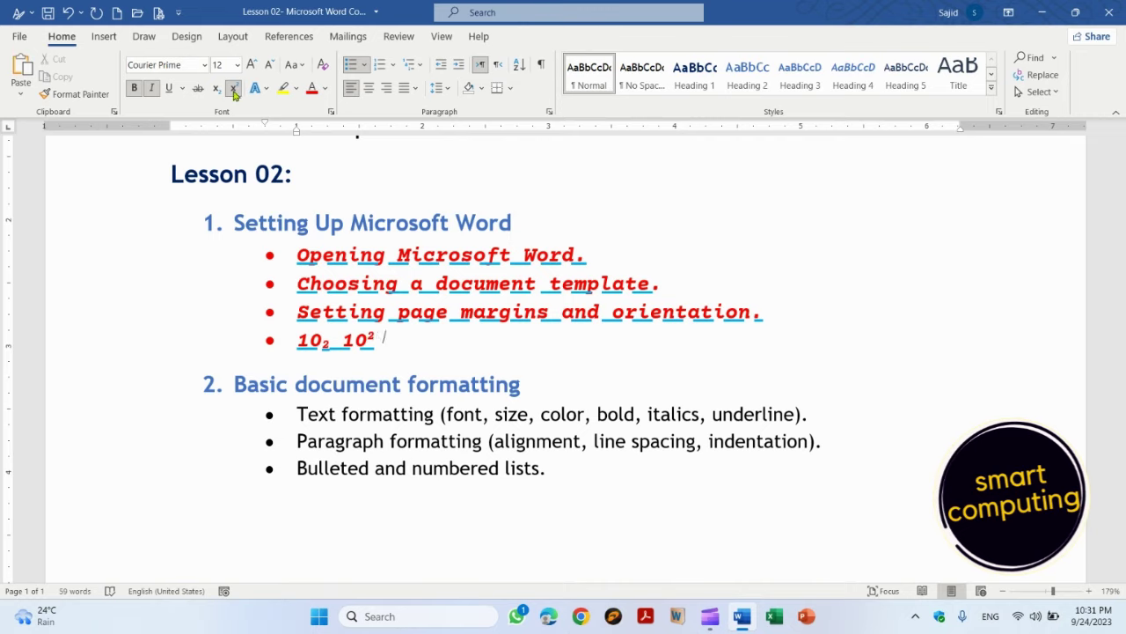
{"action": "type", "text": "N"}
{"action": "left_click", "coordinate": [734, 372]}
{"action": "type", "text": "a"}
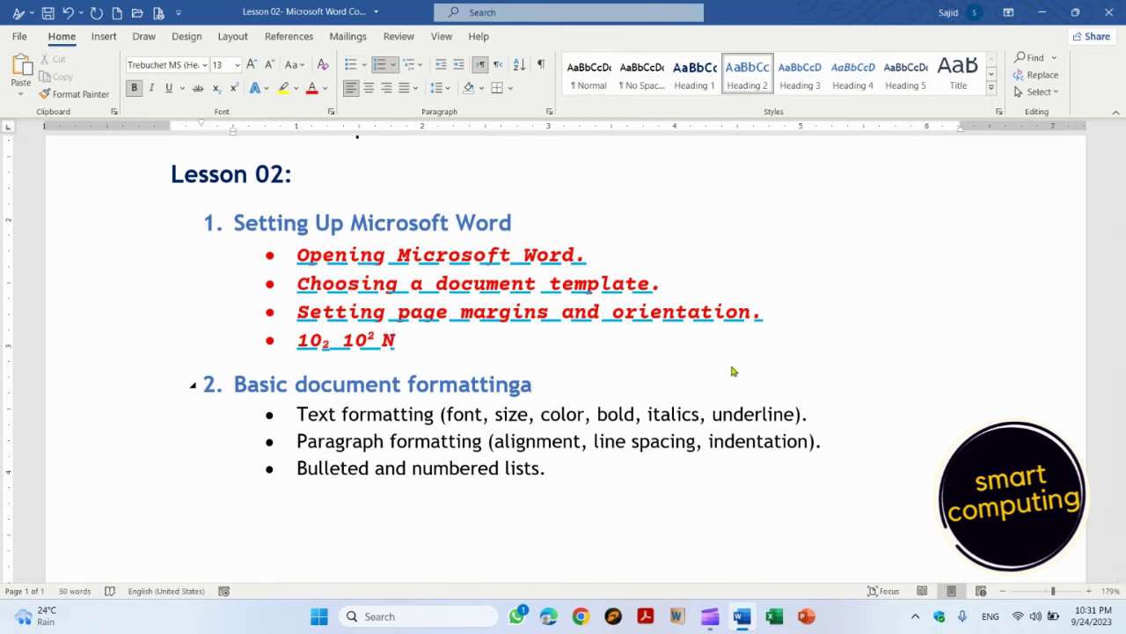
{"action": "key", "text": "BackSpace"}
{"action": "key", "text": "Up"}
{"action": "type", "text": "a"}
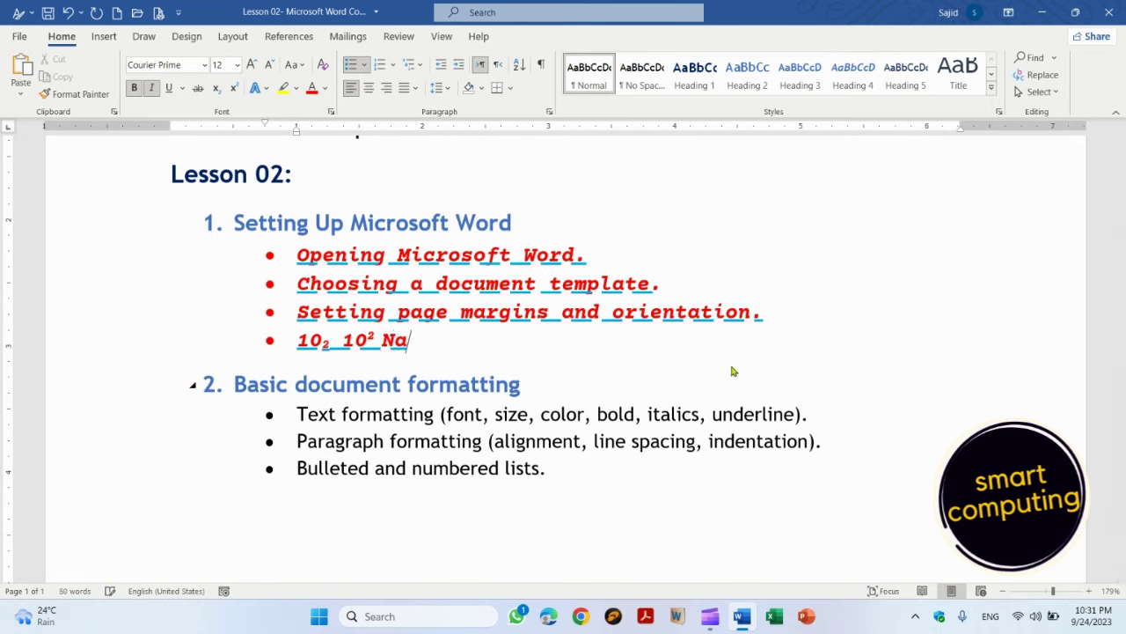
{"action": "type", "text": "2So4"}
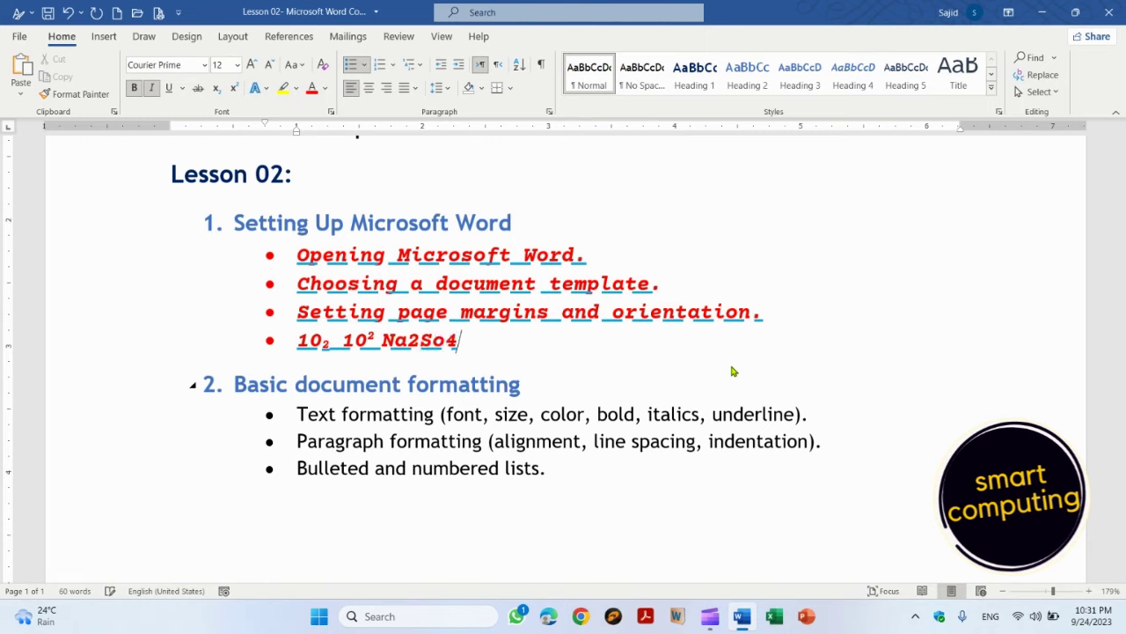
Format the 4 and the 2 in the formula Na2So4 as subscript.
{"action": "key", "text": "shift+Left"}
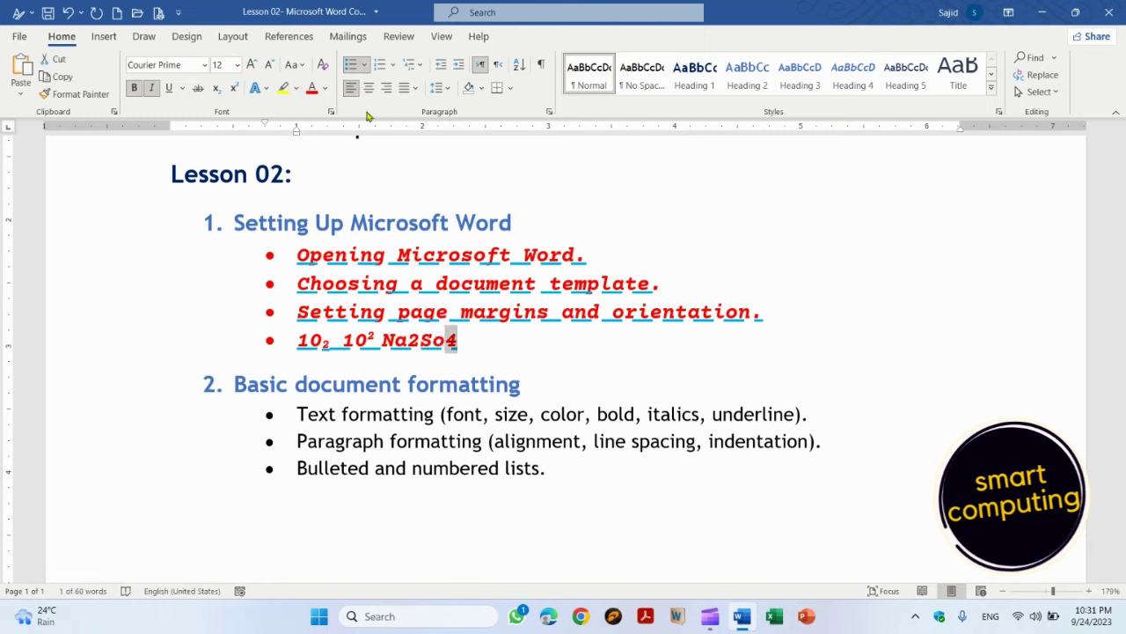
{"action": "left_click", "coordinate": [216, 88]}
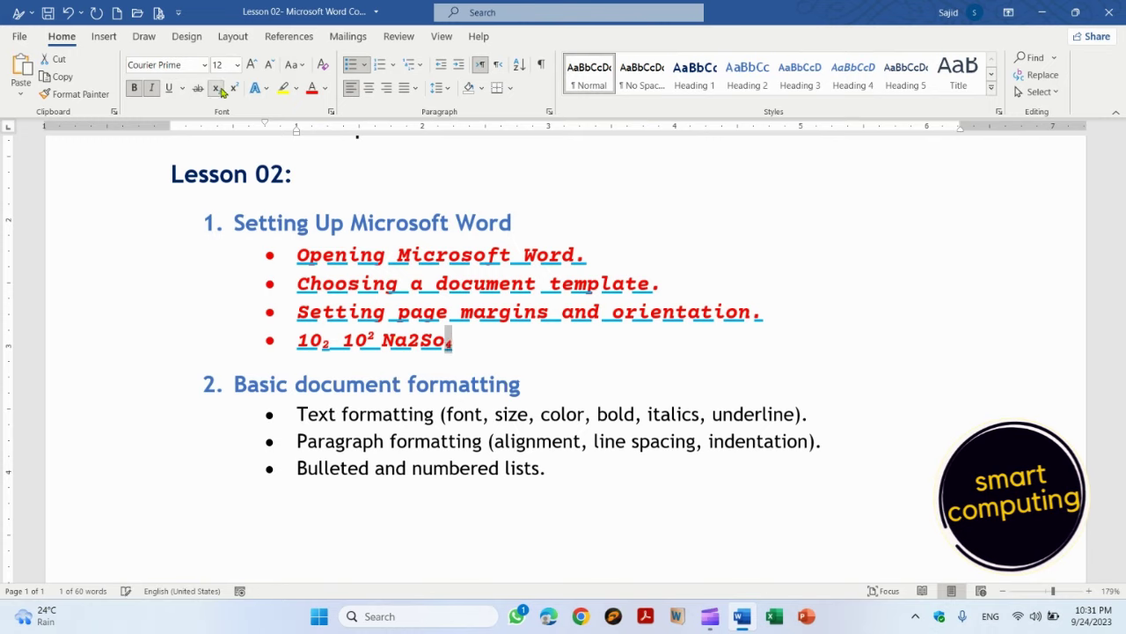
{"action": "key", "text": "Left"}
{"action": "key", "text": "Left"}
{"action": "key", "text": "Left"}
{"action": "key", "text": "shift+Left"}
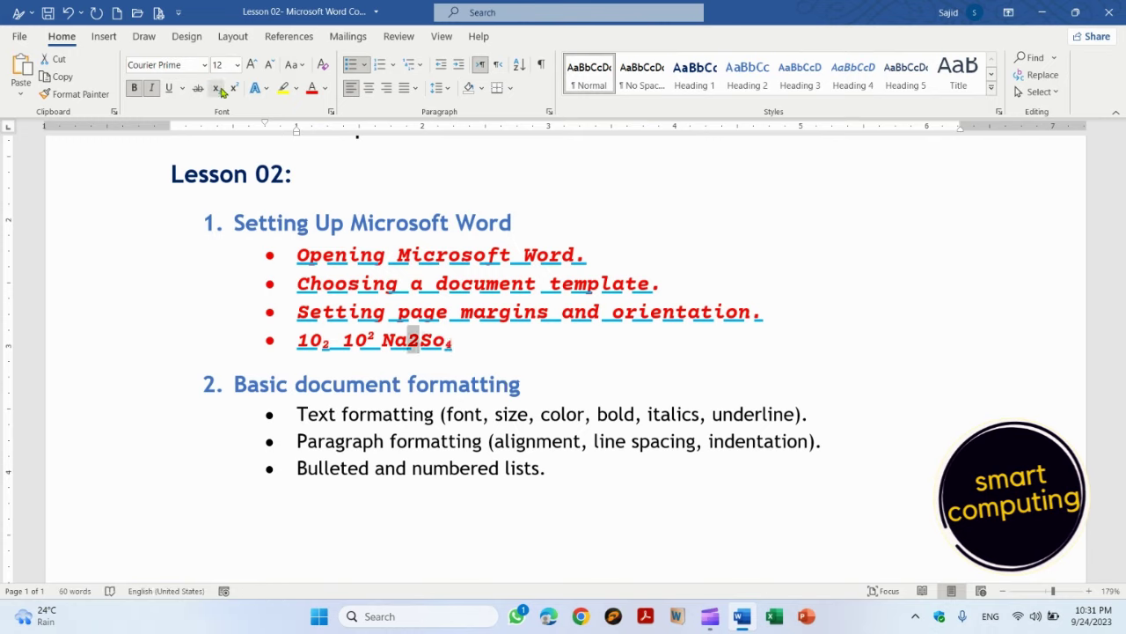
{"action": "left_click", "coordinate": [216, 88]}
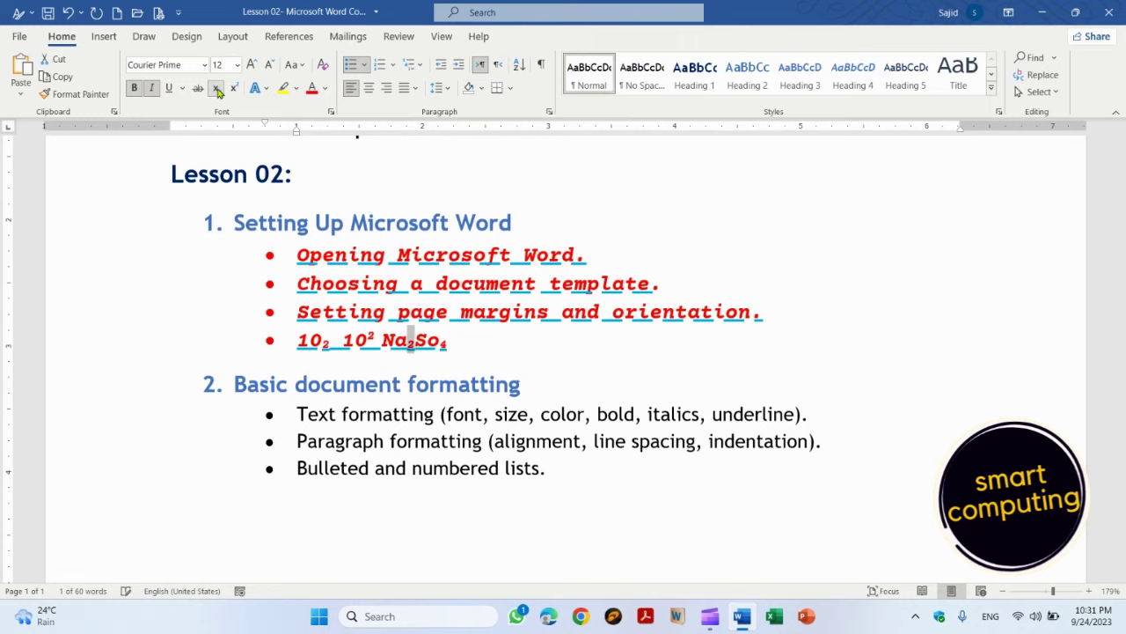
{"action": "key", "text": "End"}
{"action": "key", "text": "Down"}
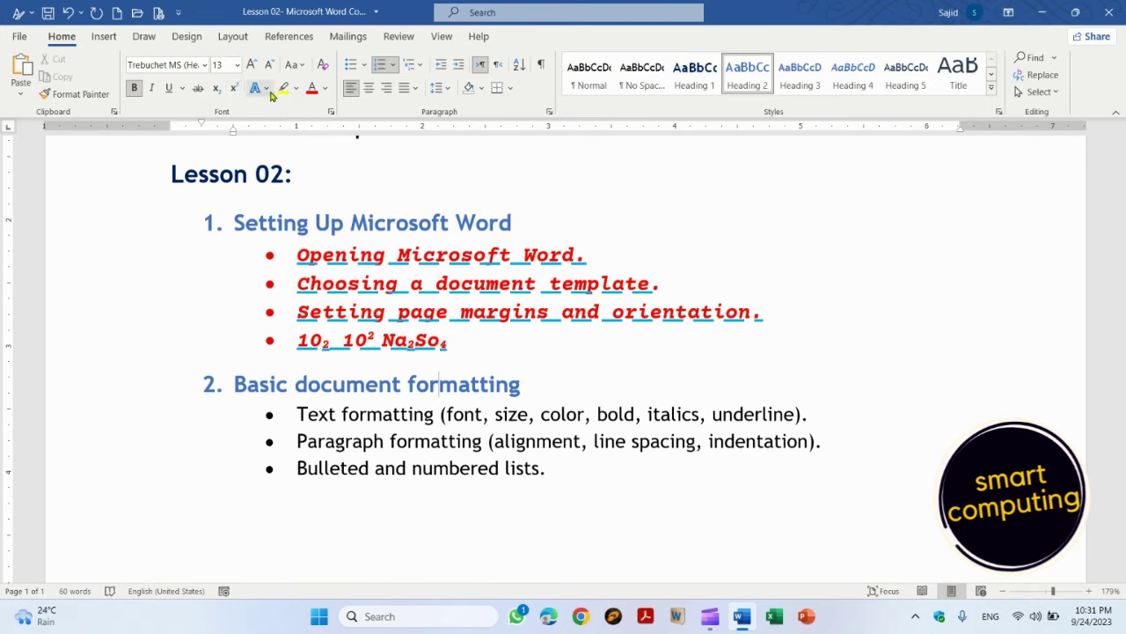
Apply a blue shadowed text effect to the heading "Setting Up Microsoft Word" and replace it with the orange outlined effect.
{"action": "left_click", "coordinate": [386, 277]}
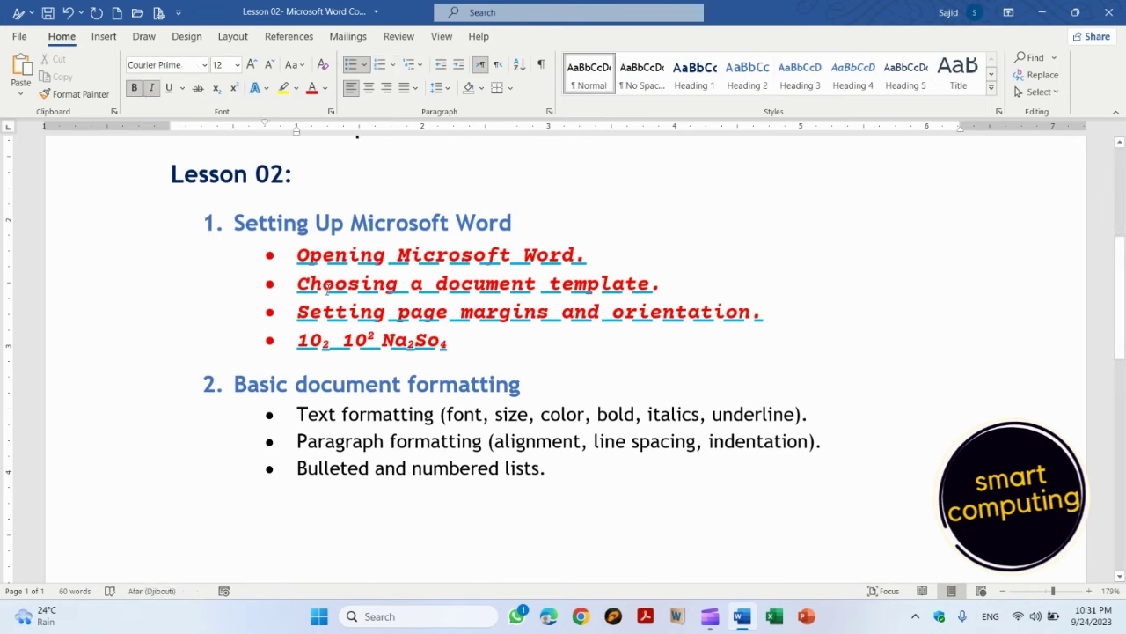
{"action": "left_click_drag", "start_coordinate": [235, 223], "coordinate": [521, 223]}
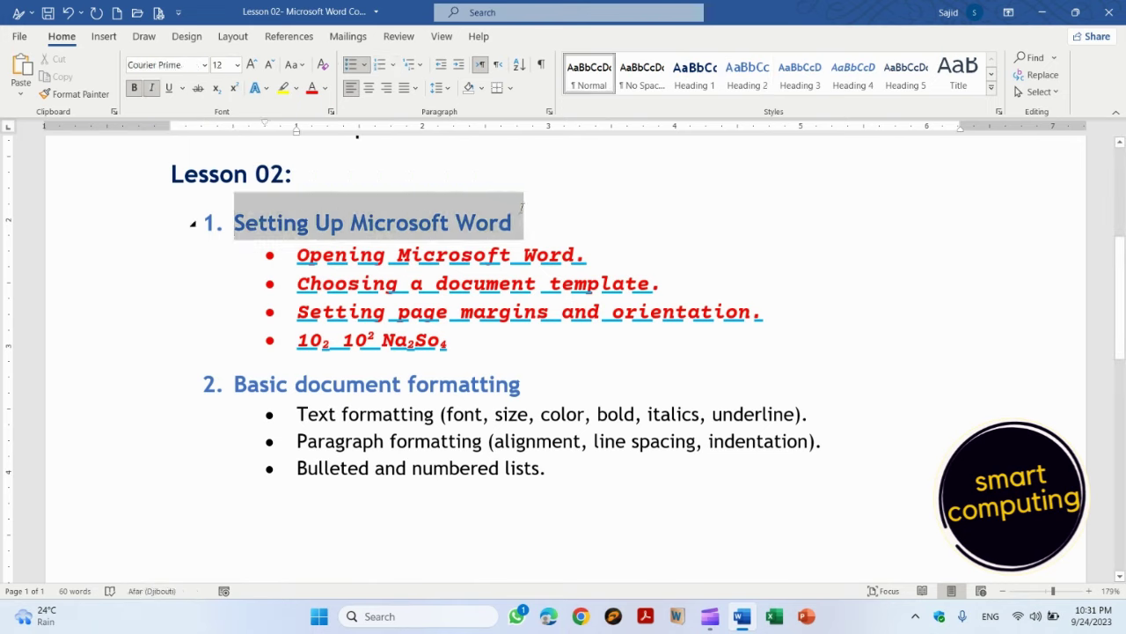
{"action": "left_click", "coordinate": [262, 90]}
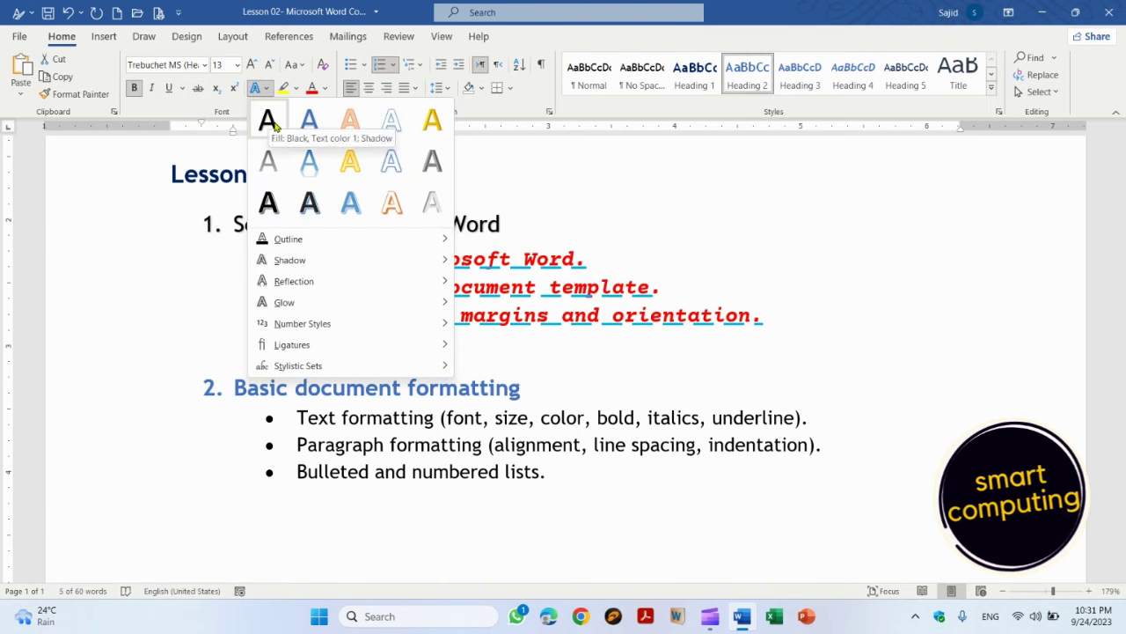
{"action": "left_click", "coordinate": [311, 122]}
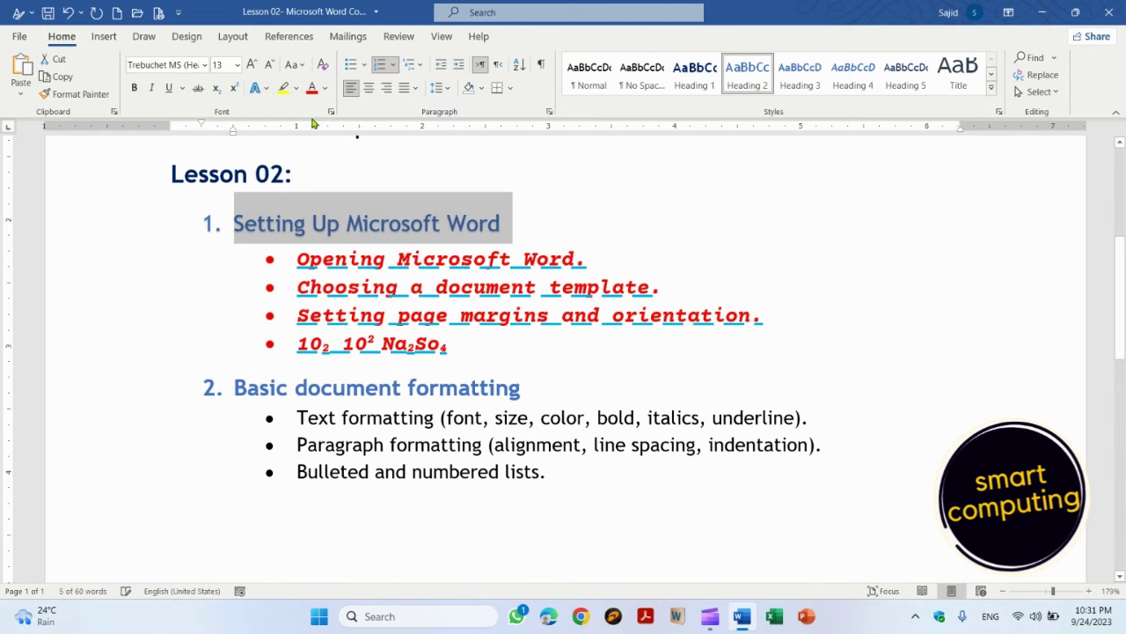
{"action": "left_click", "coordinate": [257, 88]}
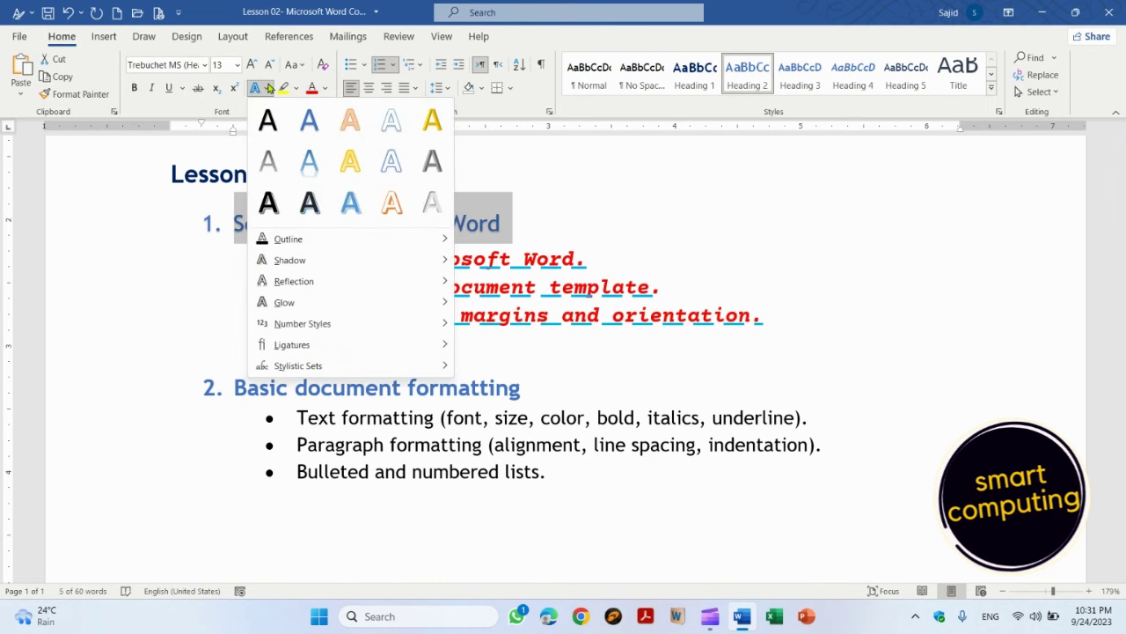
{"action": "left_click", "coordinate": [351, 119]}
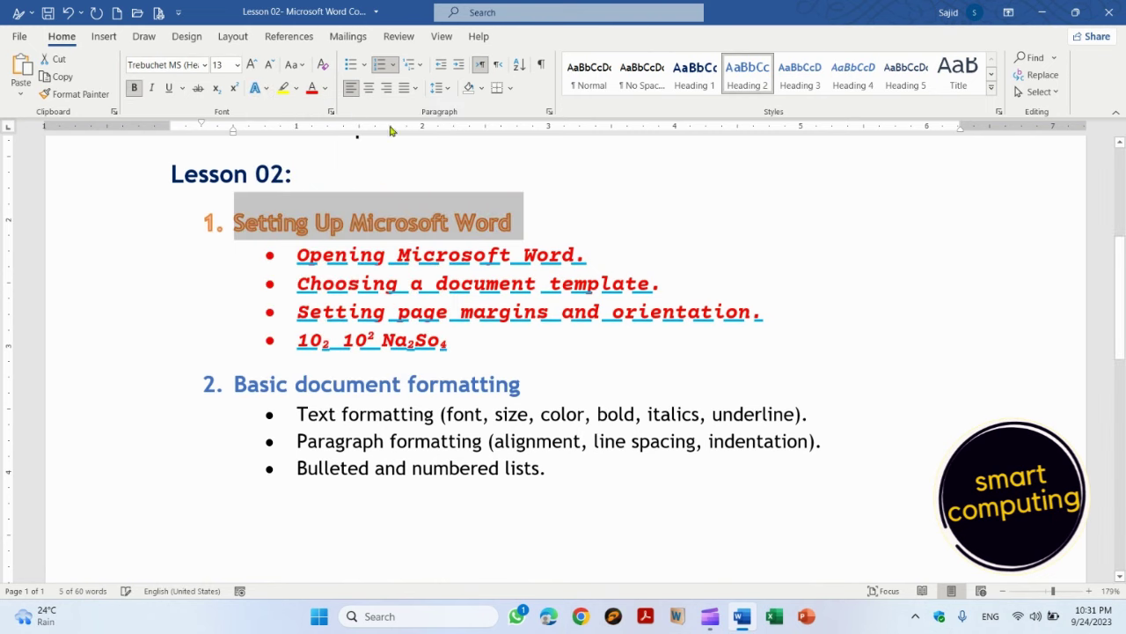
{"action": "left_click", "coordinate": [545, 217]}
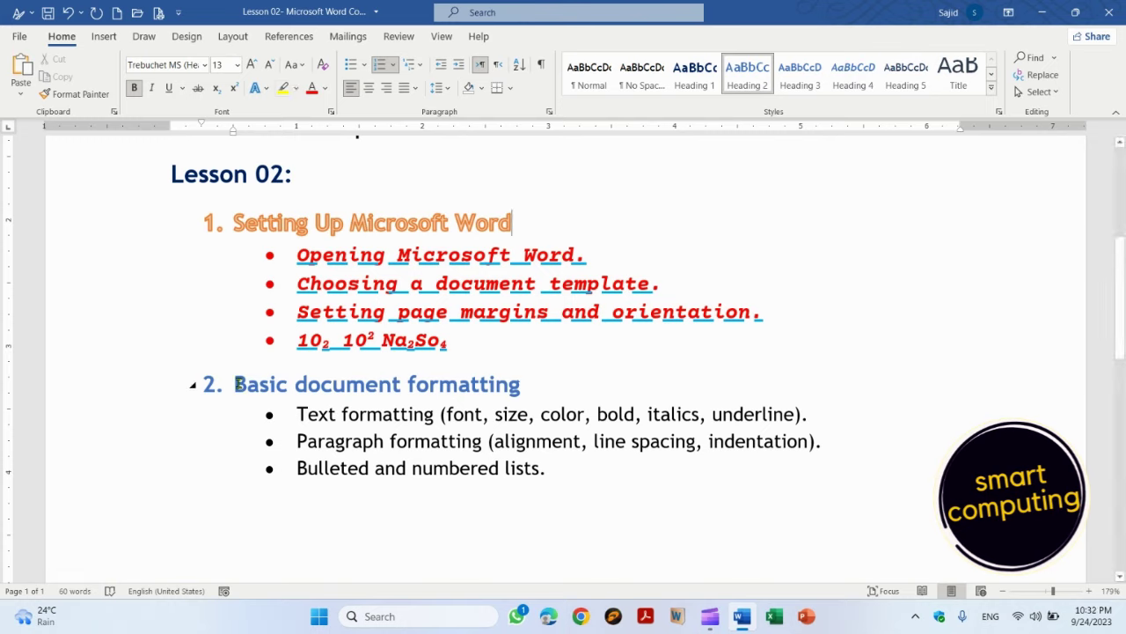
Highlight the heading "Basic document formatting" in yellow.
{"action": "left_click_drag", "start_coordinate": [234, 386], "coordinate": [525, 389]}
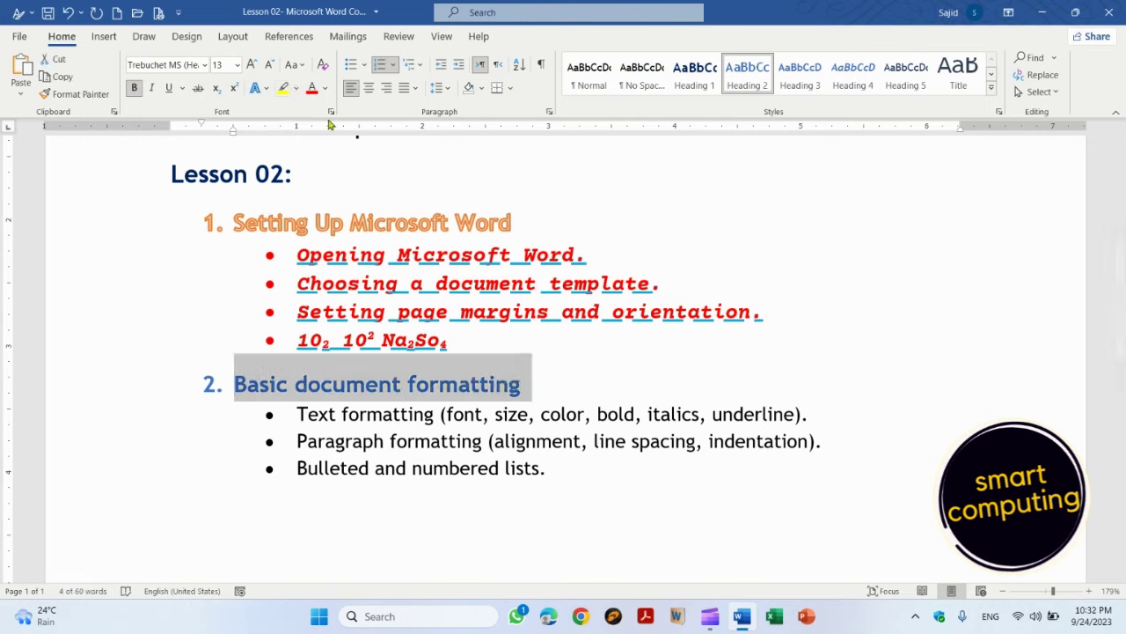
{"action": "left_click", "coordinate": [284, 89]}
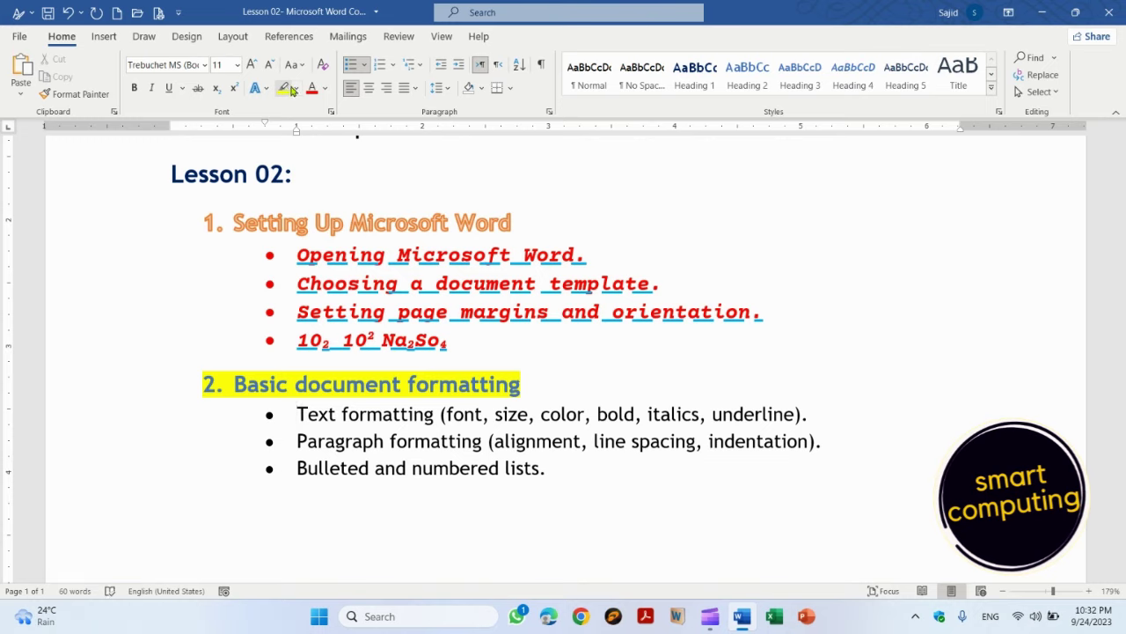
{"action": "left_click", "coordinate": [297, 88]}
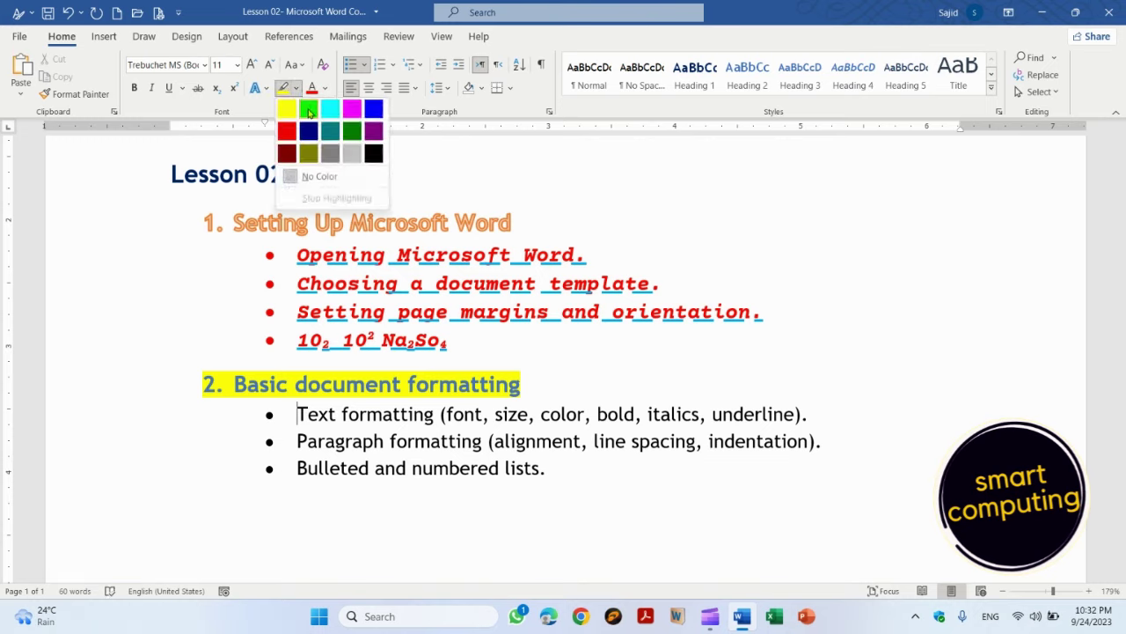
{"action": "left_click", "coordinate": [423, 387]}
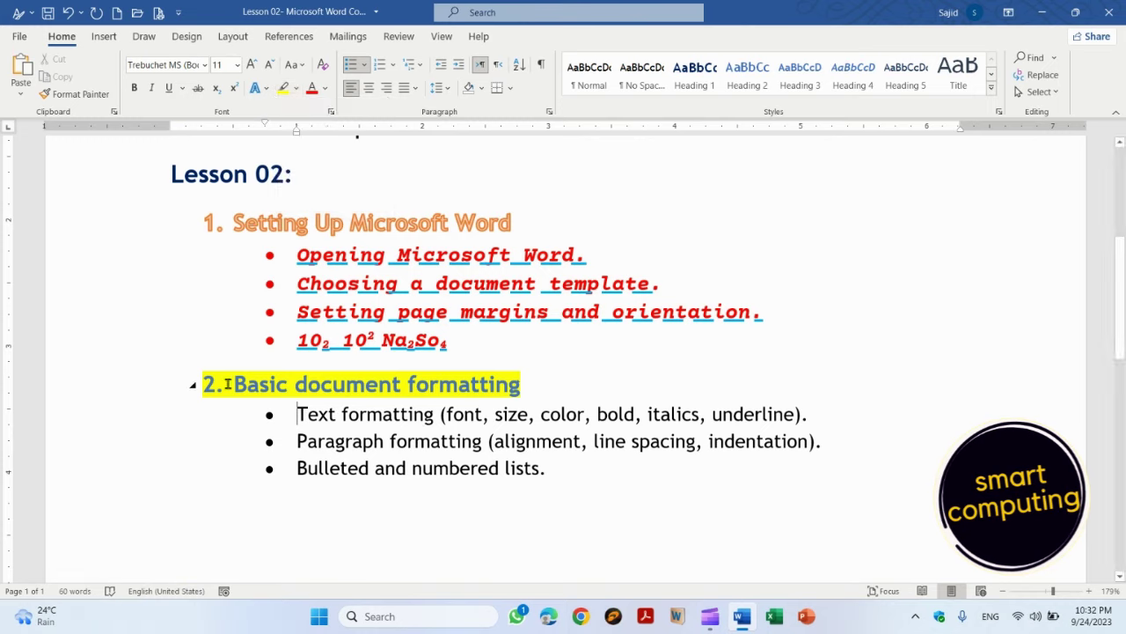
Set the highlight color of the whole heading "Basic document formatting" to turquoise.
{"action": "left_click", "coordinate": [206, 384]}
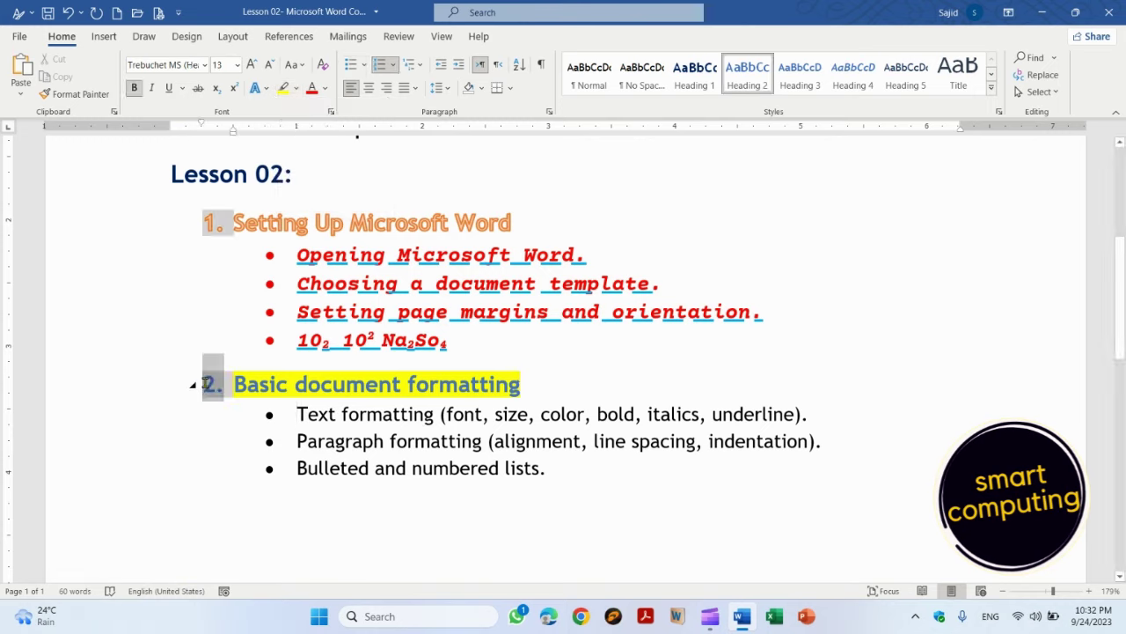
{"action": "triple_click", "coordinate": [245, 386]}
{"action": "double_click", "coordinate": [245, 386]}
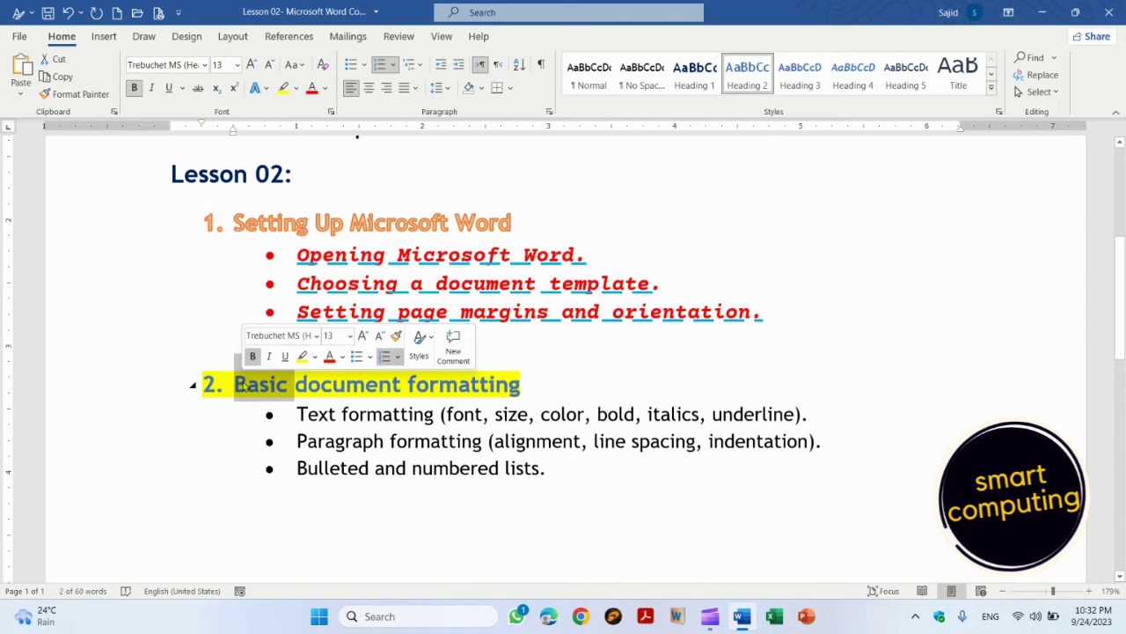
{"action": "left_click_drag", "start_coordinate": [433, 386], "coordinate": [240, 387]}
{"action": "triple_click", "coordinate": [239, 388]}
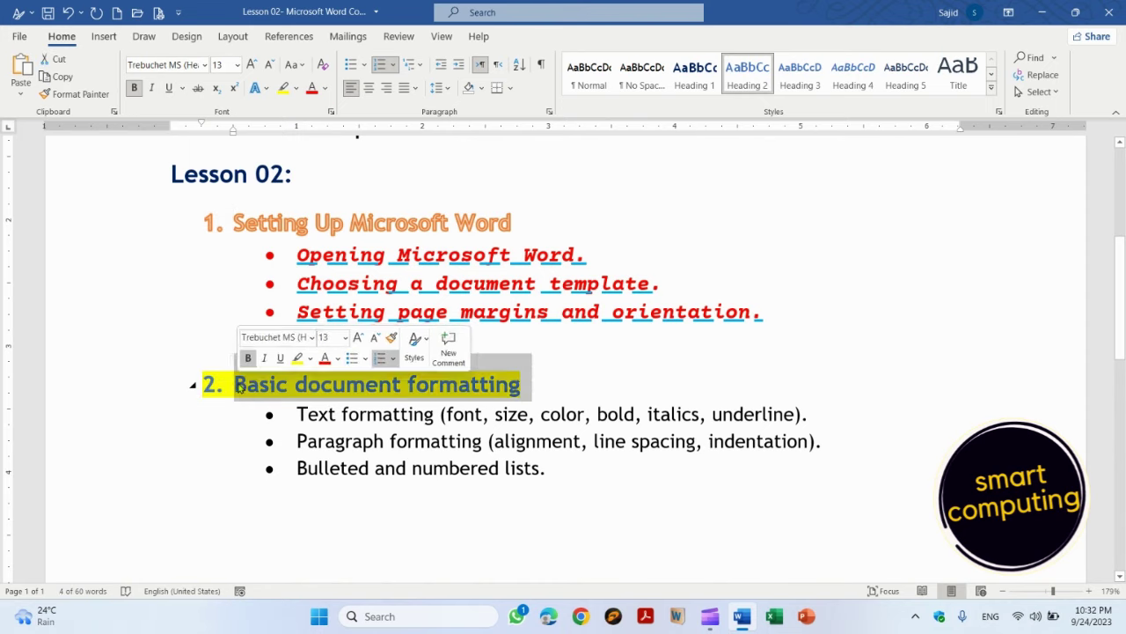
{"action": "left_click", "coordinate": [297, 88]}
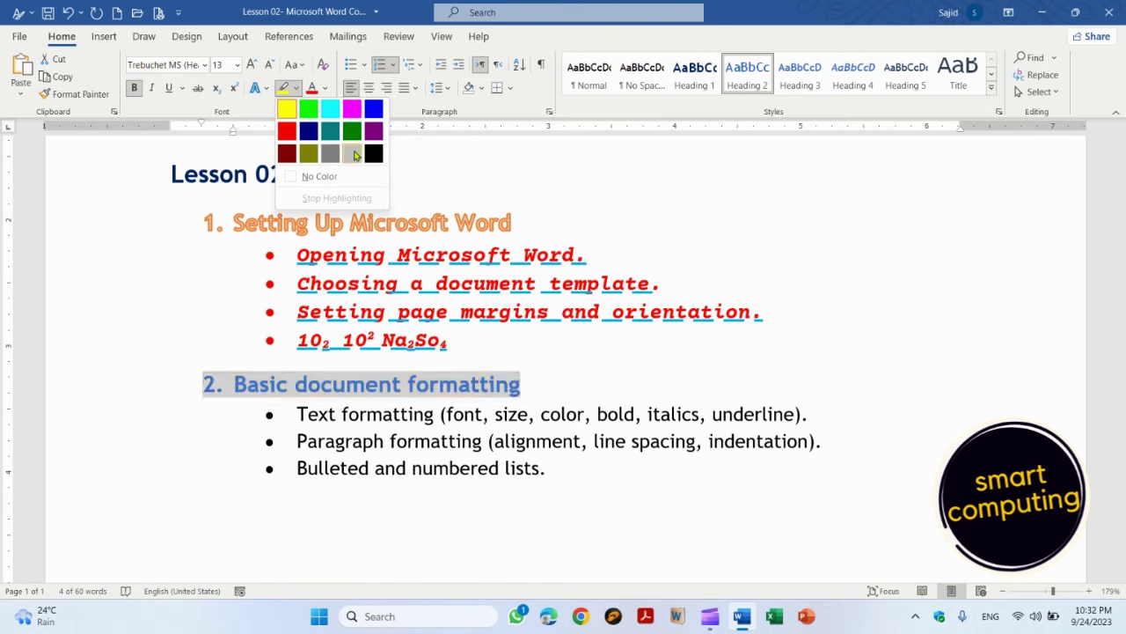
{"action": "left_click", "coordinate": [330, 109]}
{"action": "key", "text": "Right"}
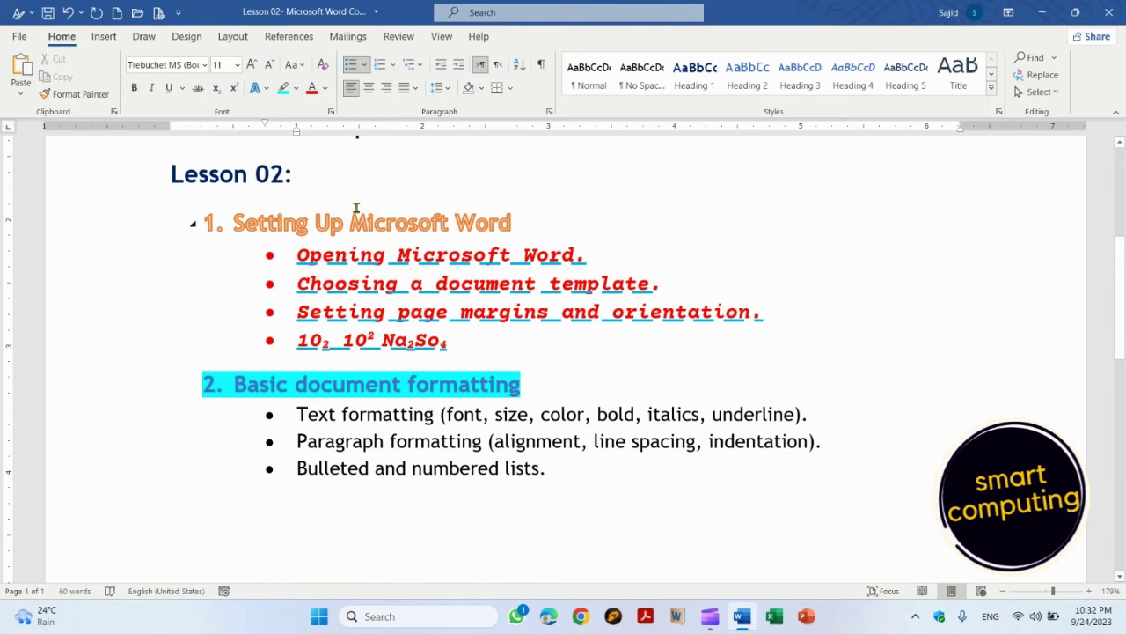
Set the "Text formatting" bullet's font color to standard green and make it bold.
{"action": "left_click", "coordinate": [487, 415]}
{"action": "left_click_drag", "start_coordinate": [299, 410], "coordinate": [818, 413]}
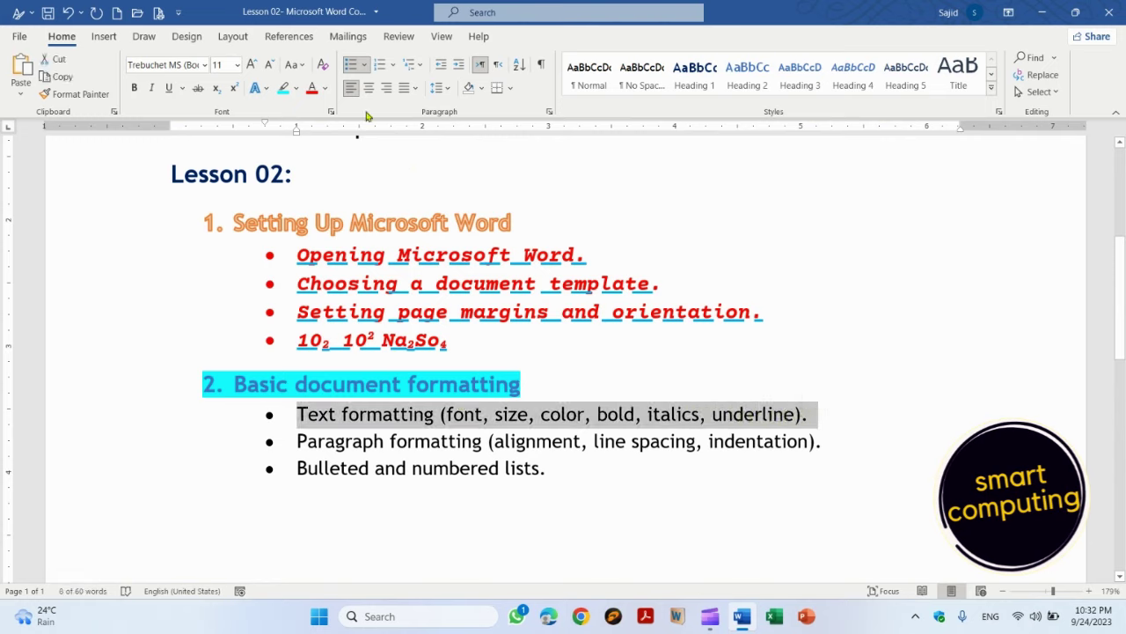
{"action": "left_click", "coordinate": [325, 88]}
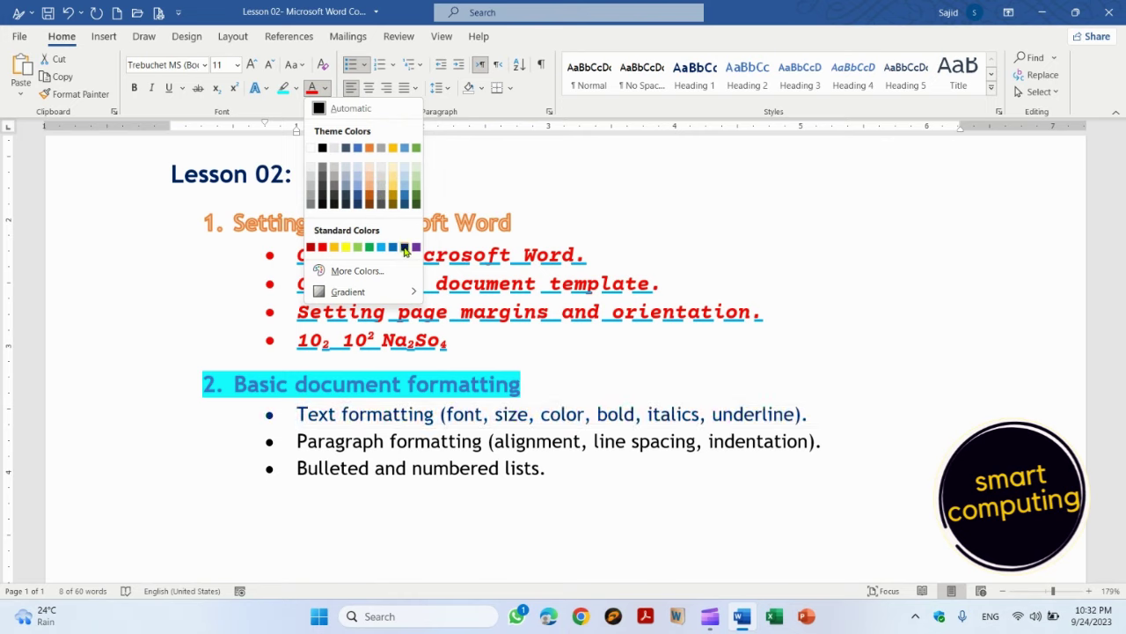
{"action": "left_click", "coordinate": [371, 248]}
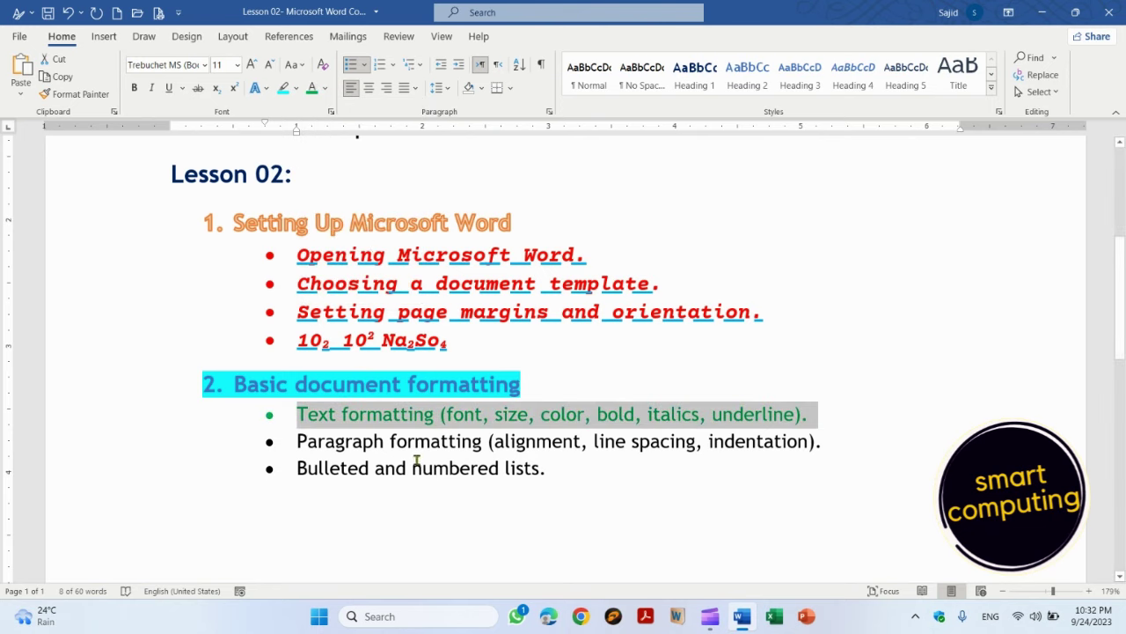
{"action": "key", "text": "ctrl+b"}
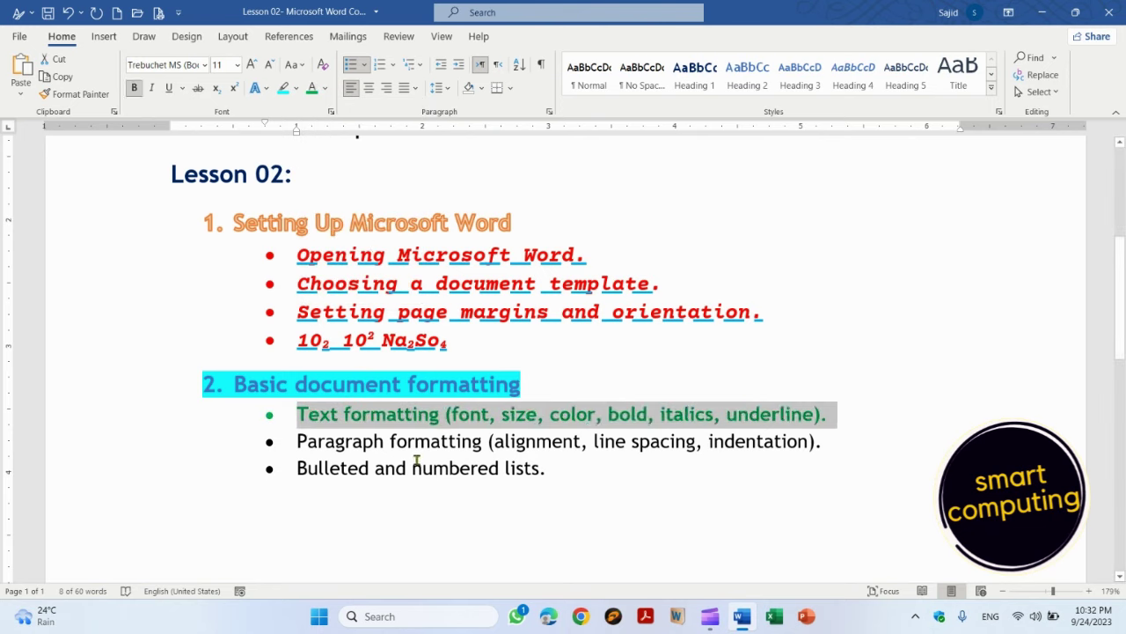
Change the bullet "Bulleted and numbered lists." to uppercase.
{"action": "left_click", "coordinate": [369, 440]}
{"action": "left_click", "coordinate": [298, 440]}
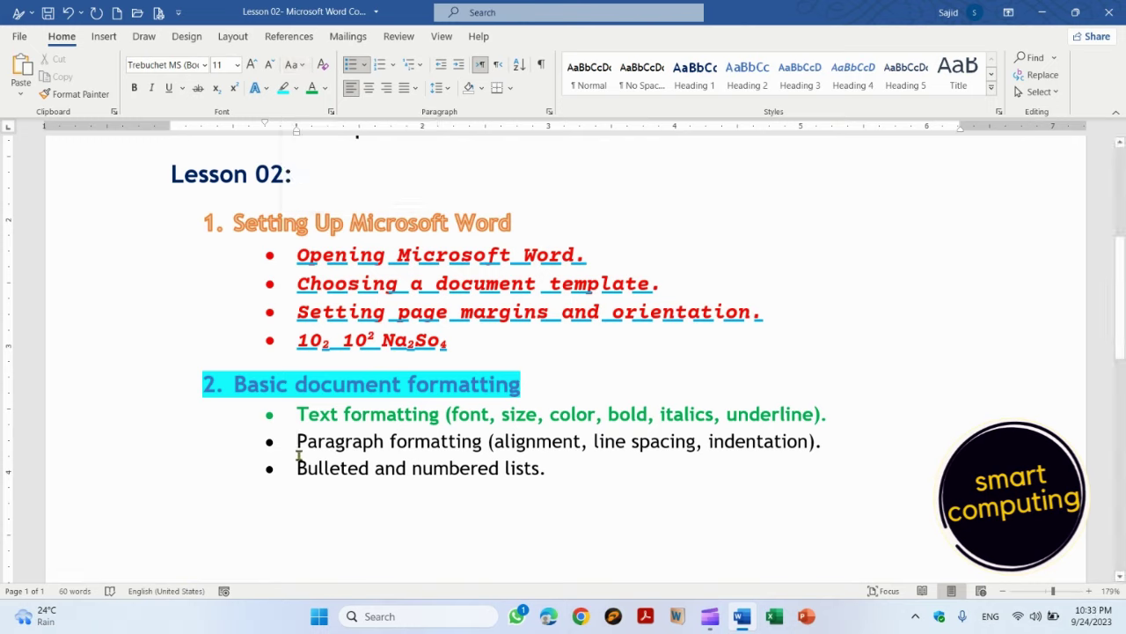
{"action": "left_click_drag", "start_coordinate": [299, 468], "coordinate": [551, 469]}
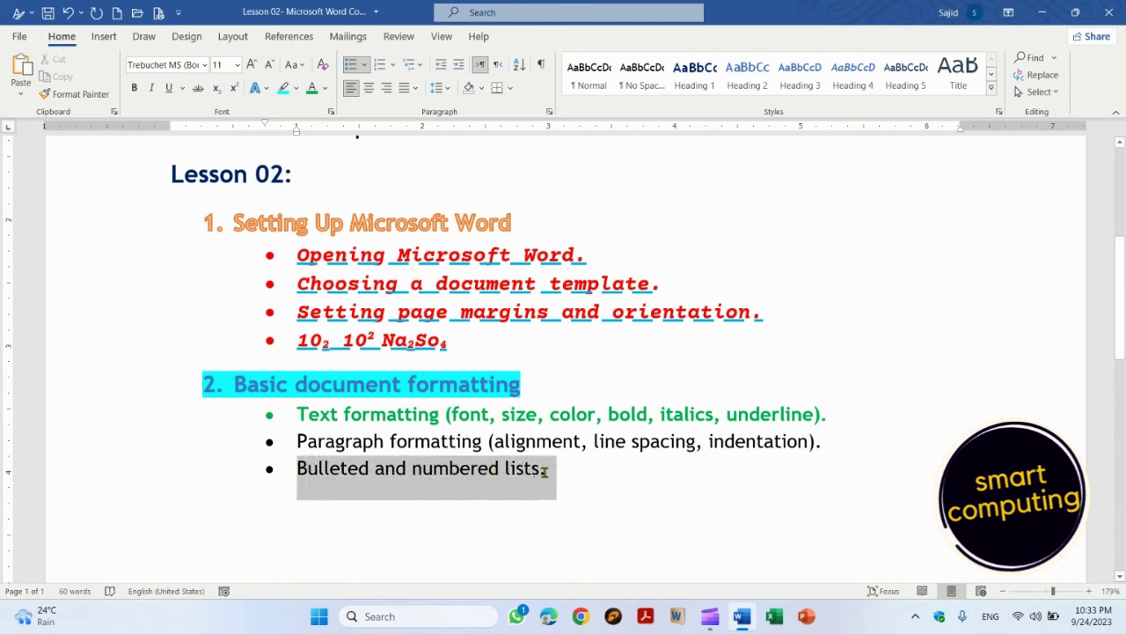
{"action": "left_click", "coordinate": [300, 67]}
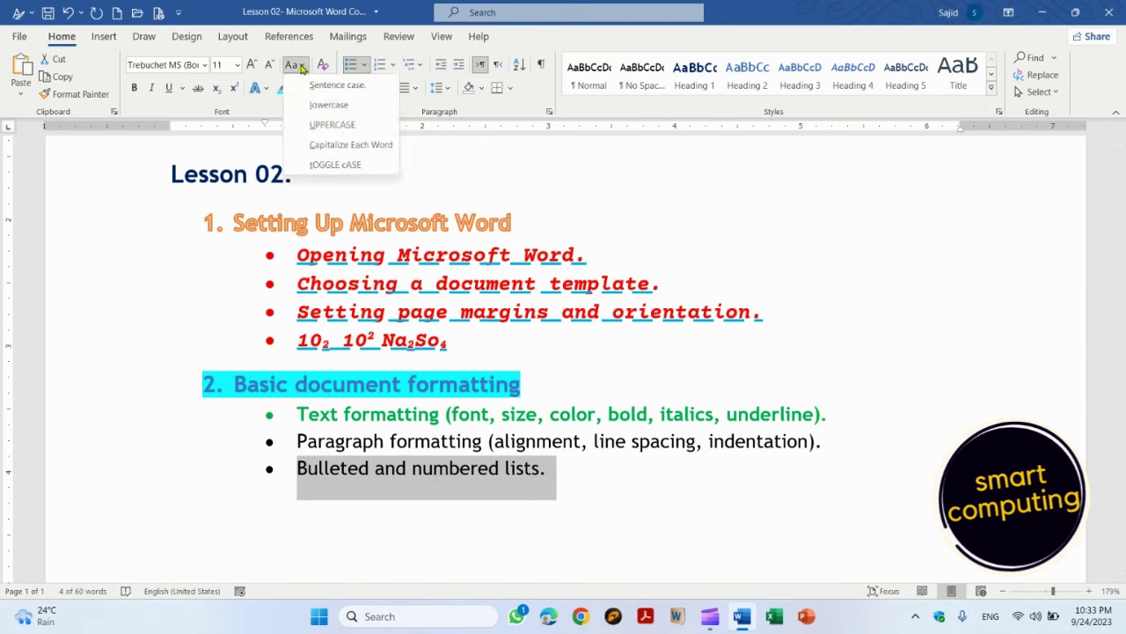
{"action": "left_click", "coordinate": [332, 125]}
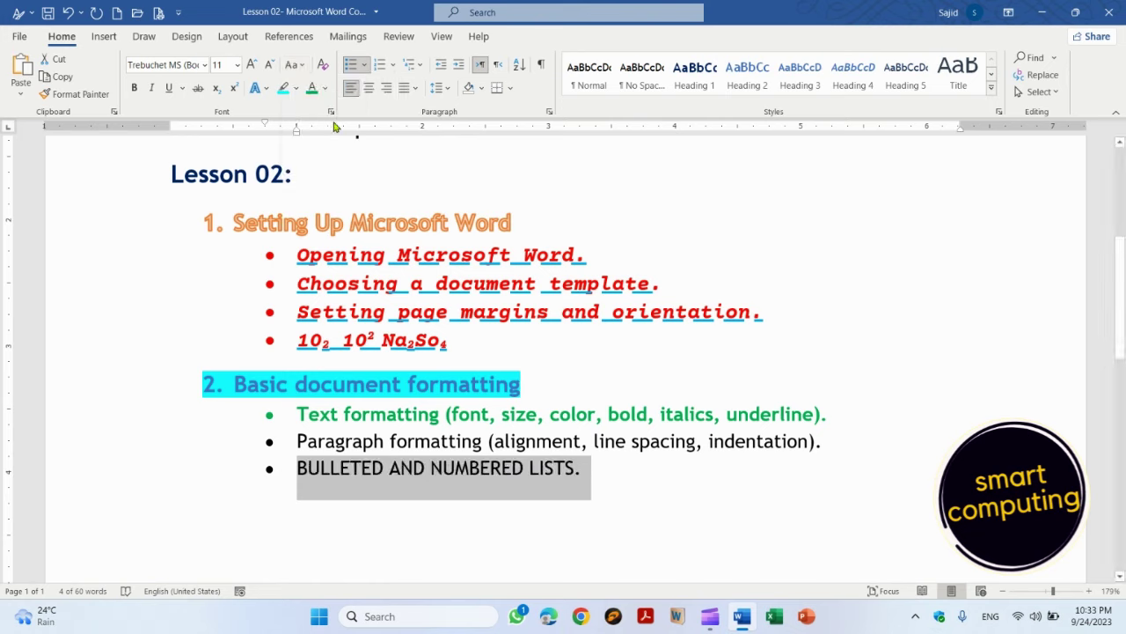
Change the last bullet, "Bulleted and numbered lists.", to lowercase, followed by sentence case.
{"action": "left_click", "coordinate": [296, 65]}
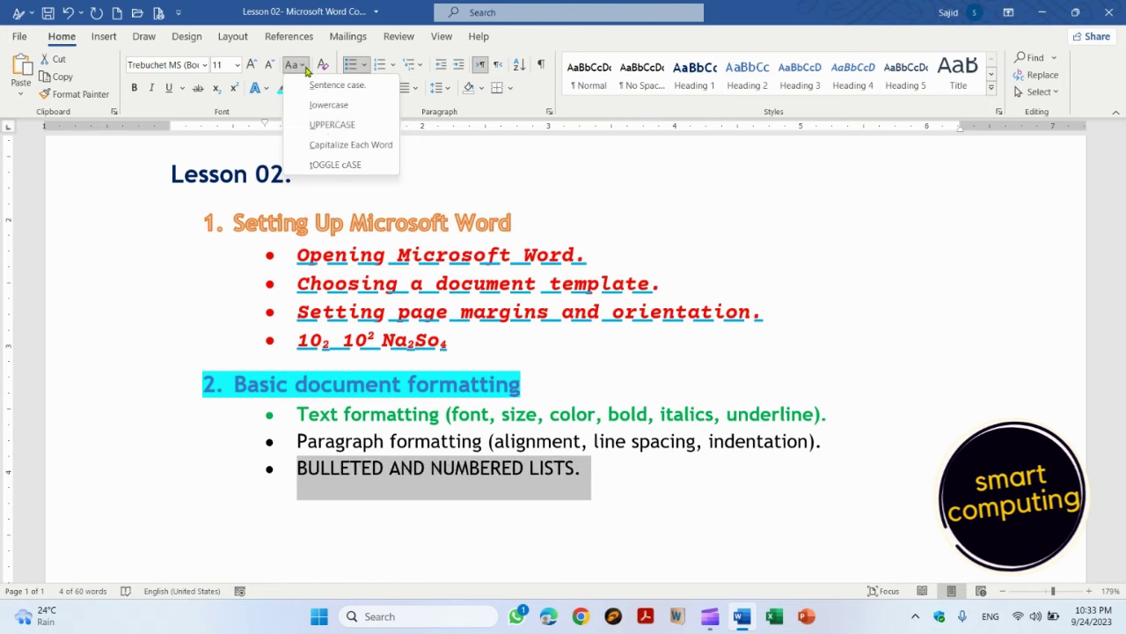
{"action": "left_click", "coordinate": [325, 105]}
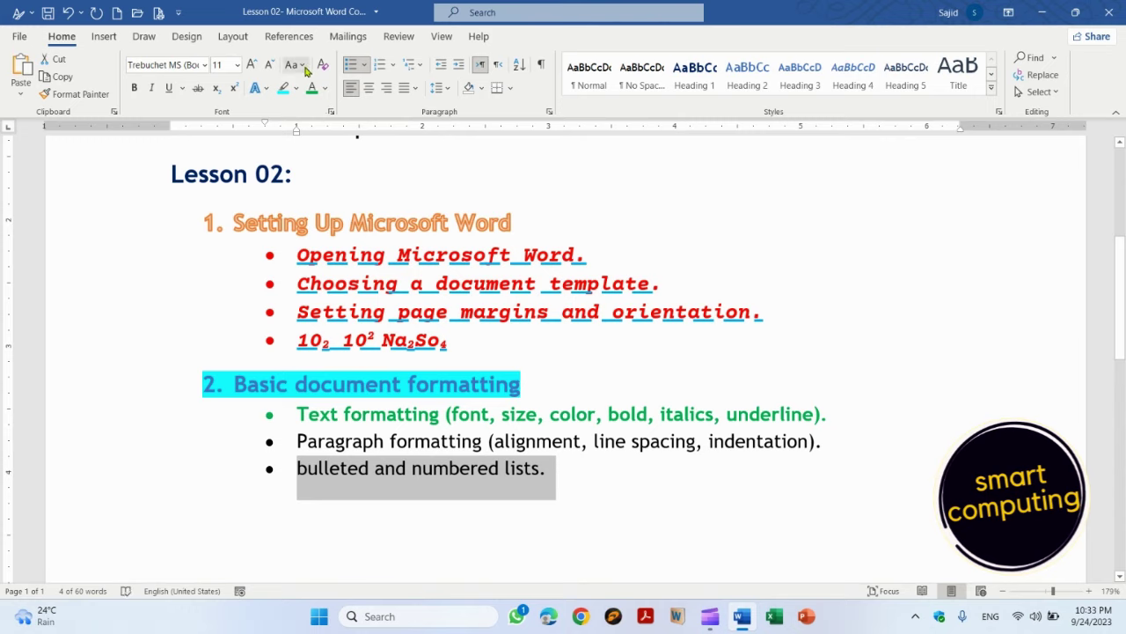
{"action": "left_click", "coordinate": [303, 68]}
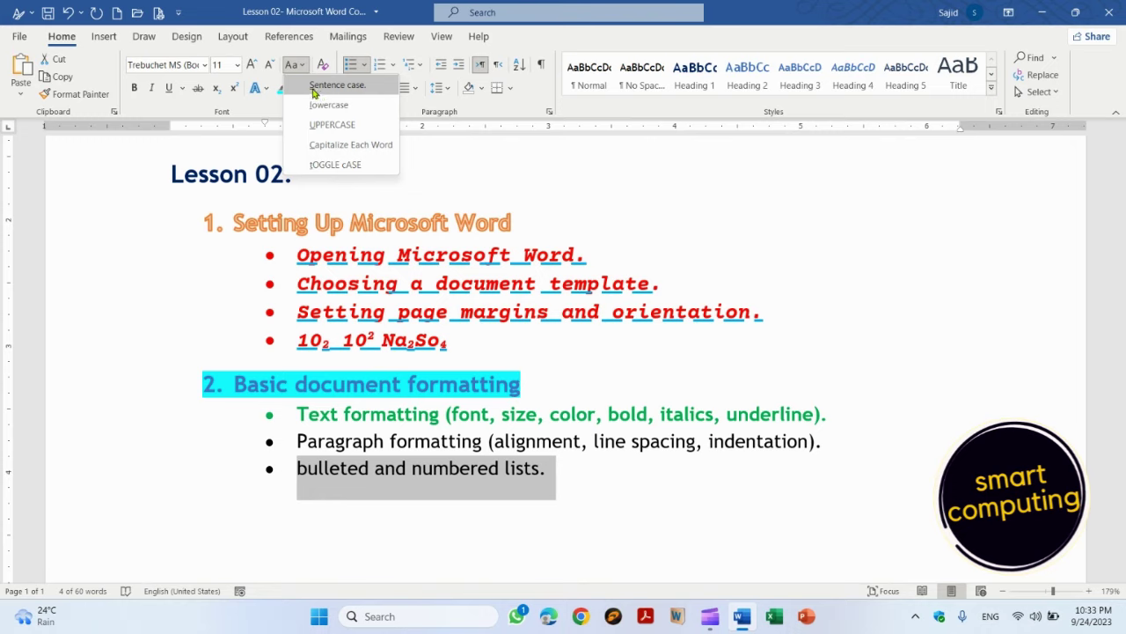
{"action": "left_click", "coordinate": [326, 85]}
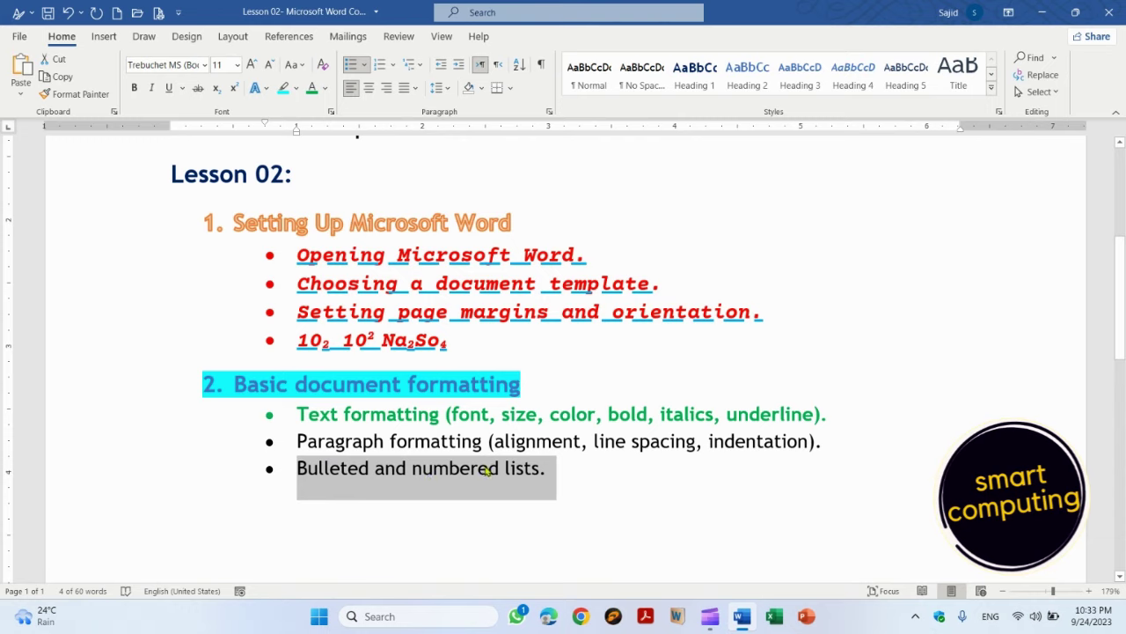
Capitalize each word of the last bullet, followed by changing the whole bullet to uppercase.
{"action": "left_click", "coordinate": [296, 64]}
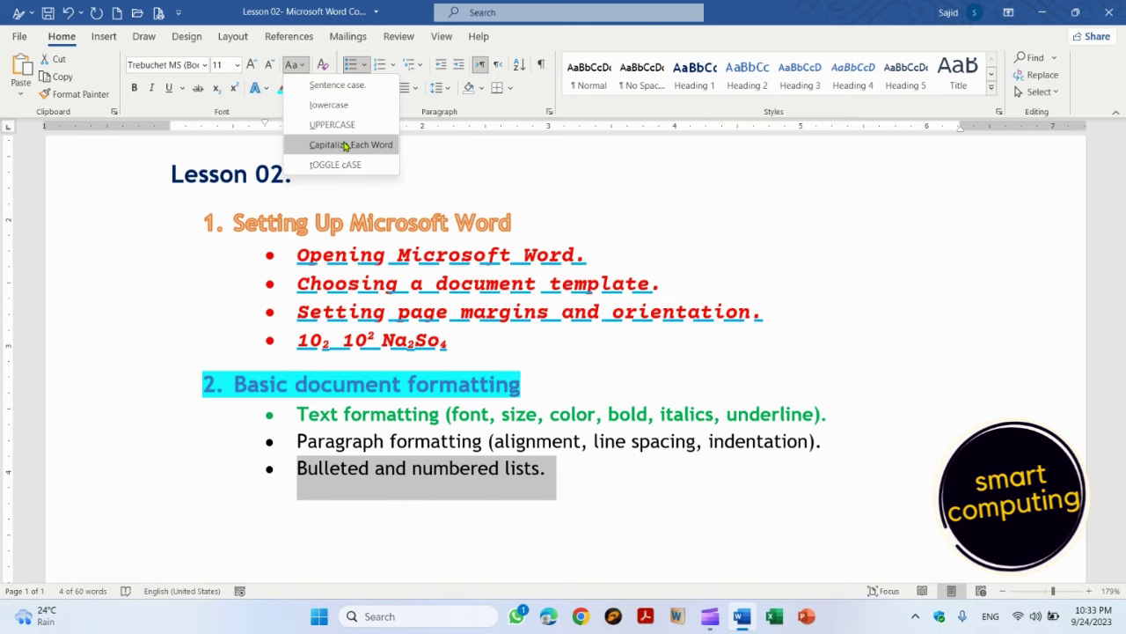
{"action": "left_click", "coordinate": [344, 145]}
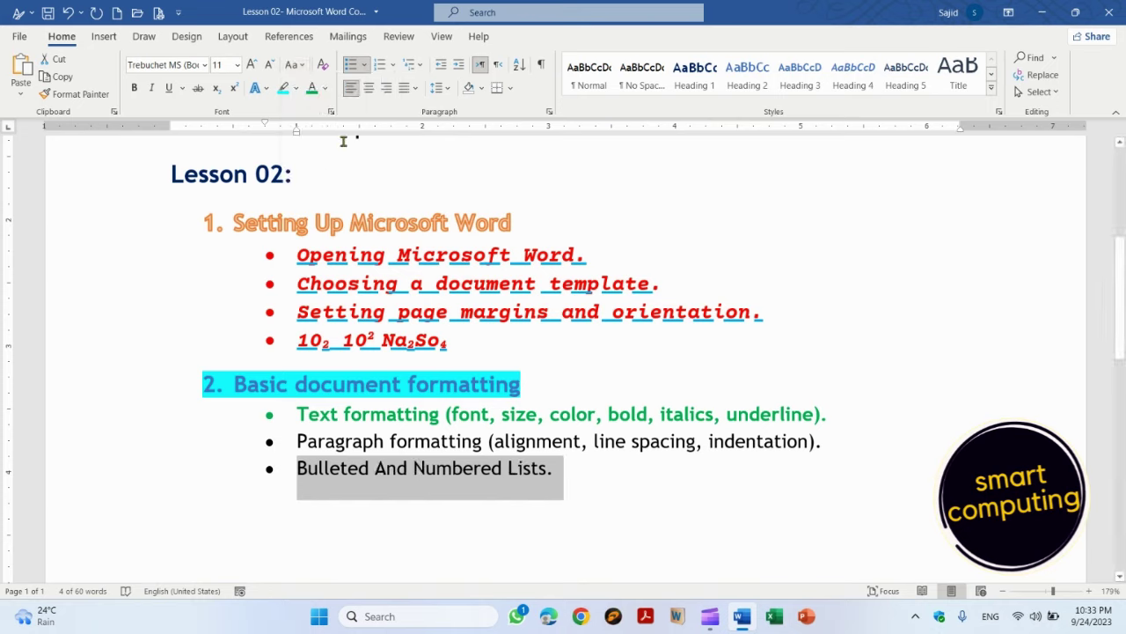
{"action": "left_click", "coordinate": [305, 67]}
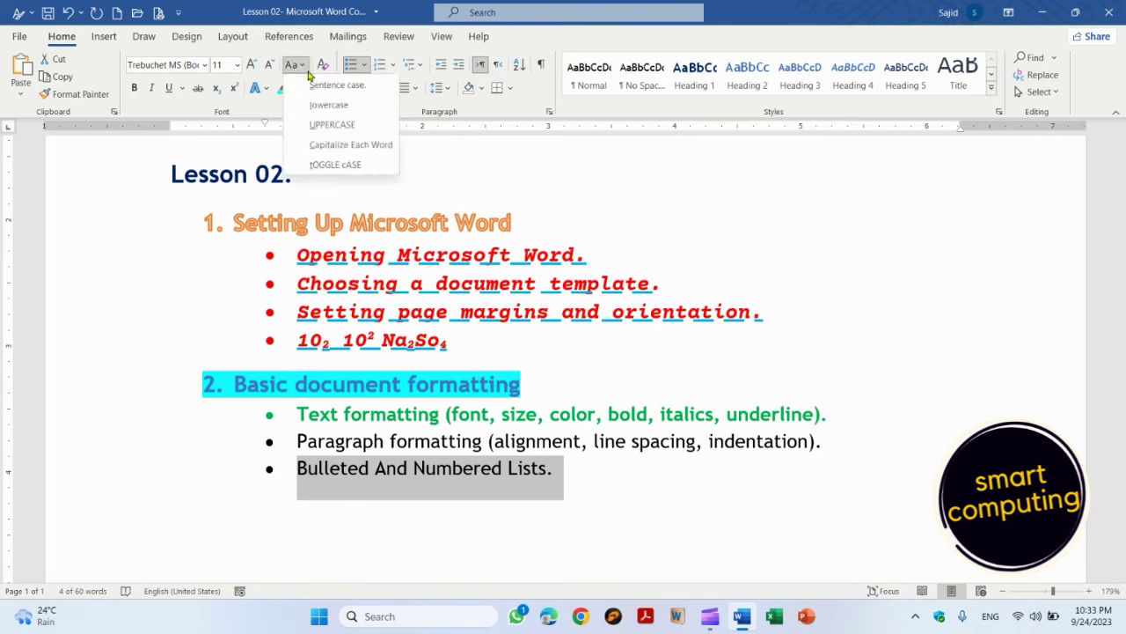
{"action": "left_click", "coordinate": [331, 125]}
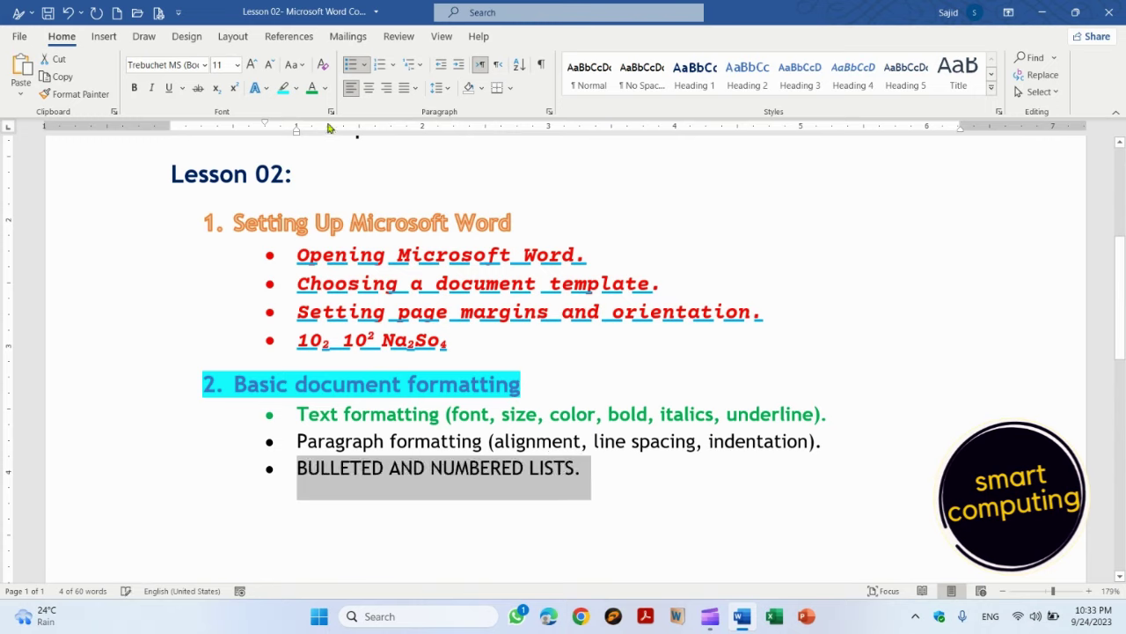
Apply toggle case twice to the last bullet about bulleted and numbered lists.
{"action": "left_click", "coordinate": [299, 65]}
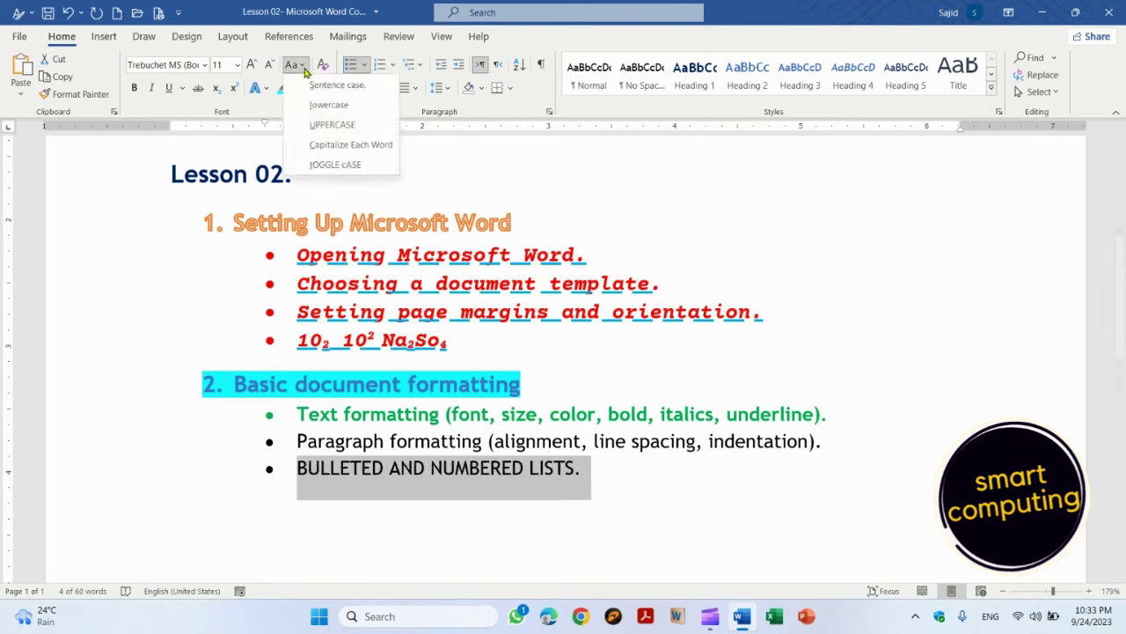
{"action": "left_click", "coordinate": [342, 165]}
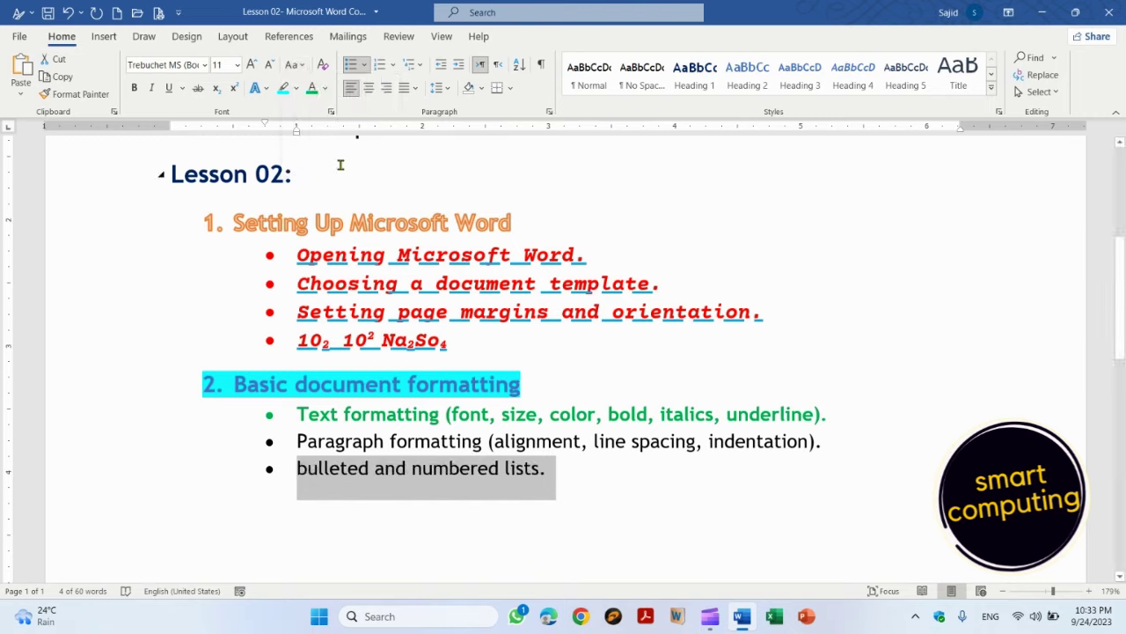
{"action": "left_click", "coordinate": [299, 65]}
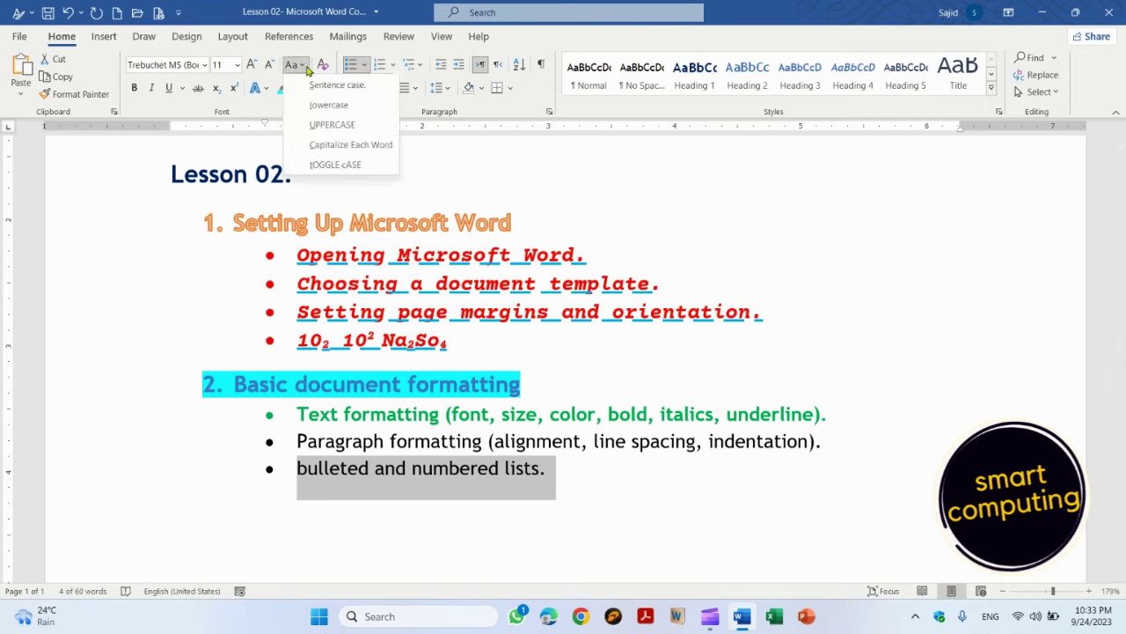
{"action": "left_click", "coordinate": [336, 164]}
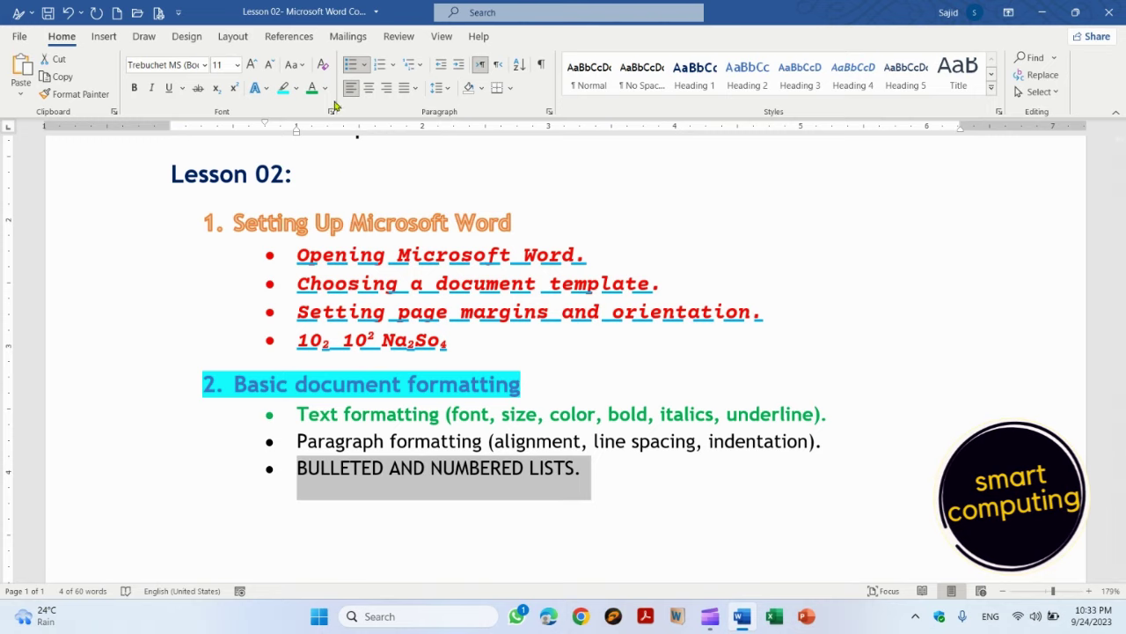
Try clearing all formatting from the heading "Setting Up Microsoft Word" and its four bullets.
{"action": "left_click", "coordinate": [236, 222]}
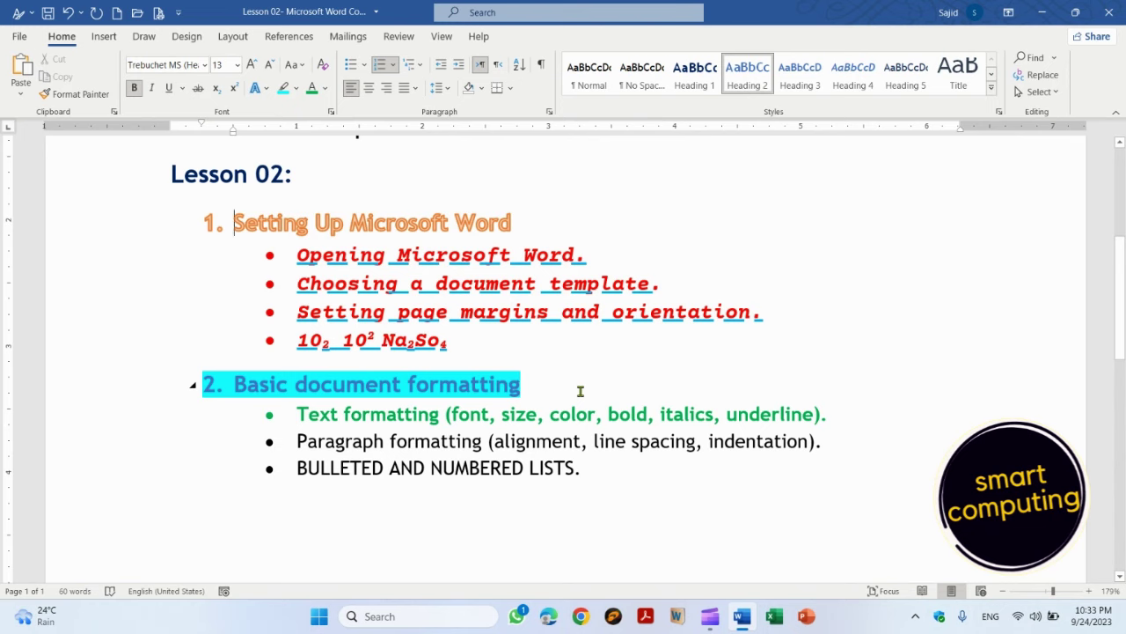
{"action": "key", "text": "shift+Down"}
{"action": "key", "text": "shift+Down"}
{"action": "key", "text": "shift+Down"}
{"action": "key", "text": "shift+Down"}
{"action": "key", "text": "shift+Down"}
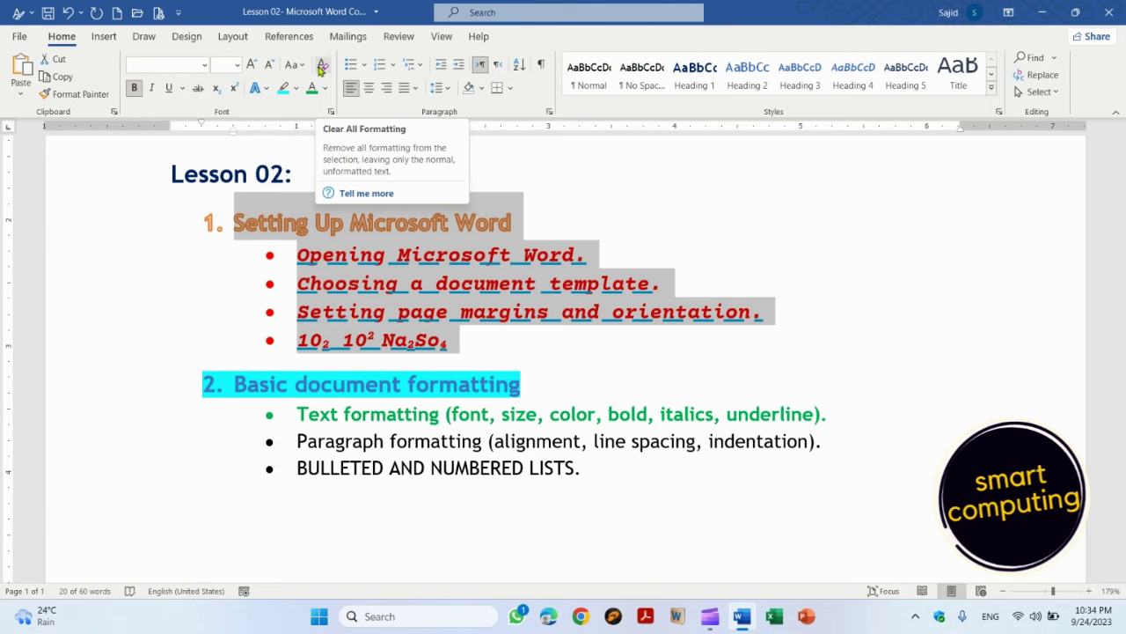
{"action": "left_click", "coordinate": [322, 67]}
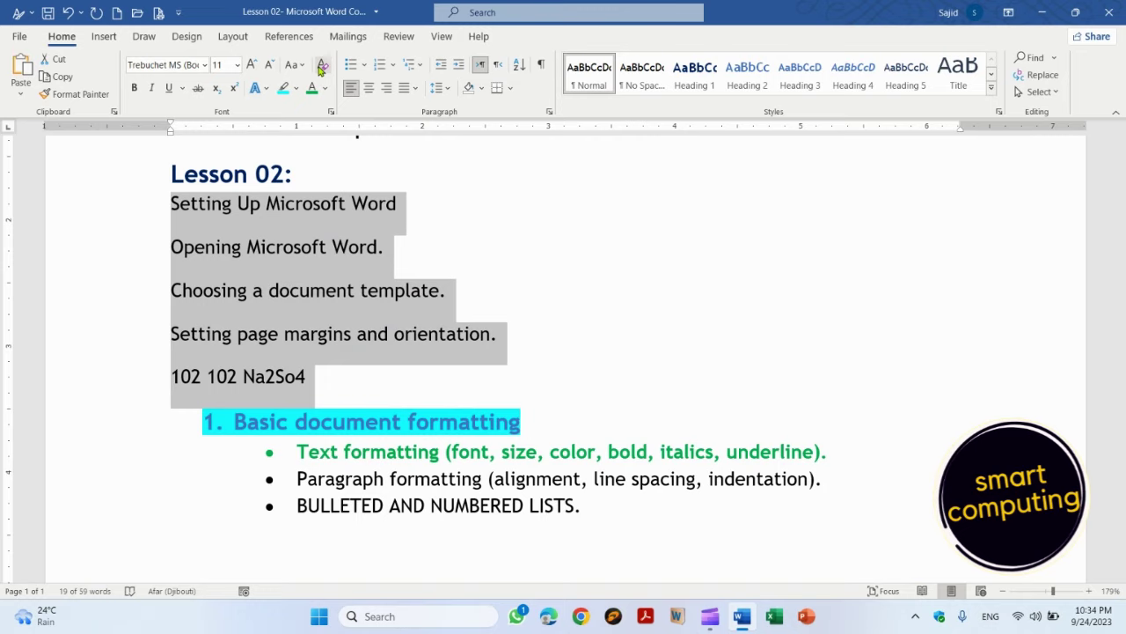
{"action": "key", "text": "ctrl+z"}
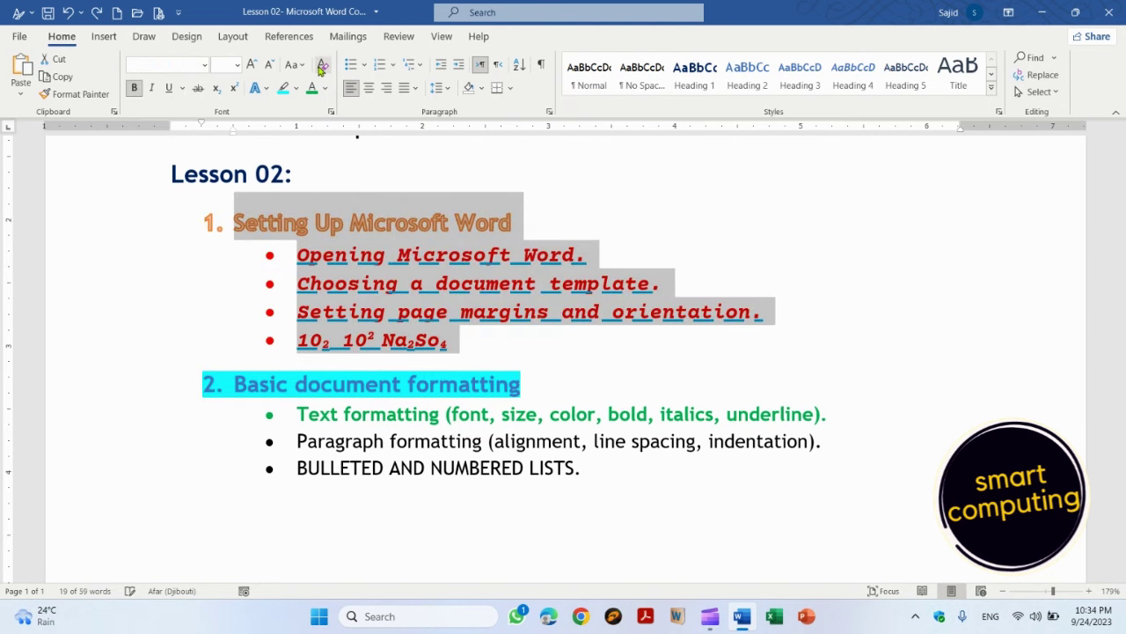
Undo the letter case changes, the green bold formatting and the heading highlight under "Basic document formatting".
{"action": "key", "text": "ctrl+z"}
{"action": "key", "text": "ctrl+z"}
{"action": "key", "text": "ctrl+z"}
{"action": "key", "text": "ctrl+z"}
{"action": "key", "text": "ctrl+z"}
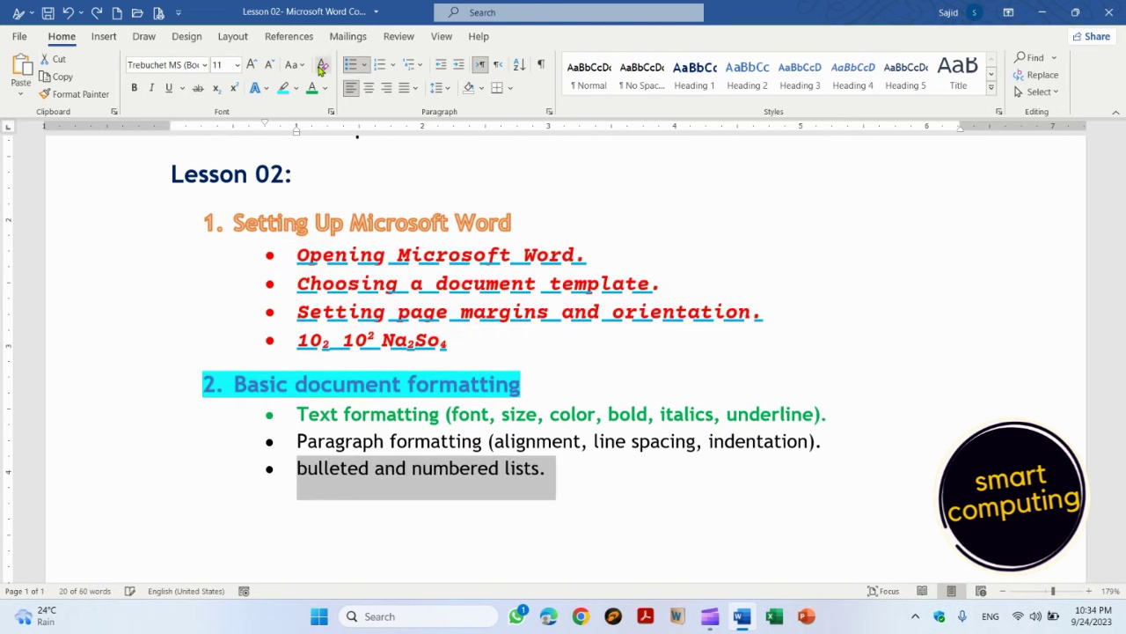
{"action": "key", "text": "ctrl+z"}
{"action": "key", "text": "ctrl+z"}
{"action": "key", "text": "ctrl+z"}
{"action": "key", "text": "ctrl+z"}
{"action": "key", "text": "ctrl+z"}
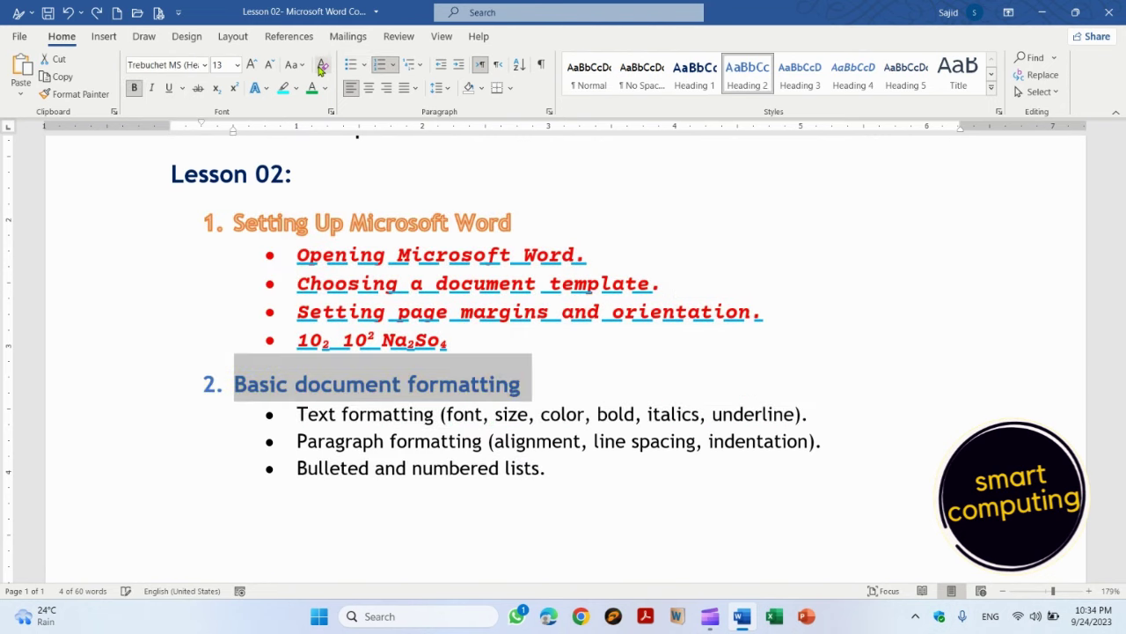
Undo the text effect, the subscript and superscript line, and the font formatting under "Setting Up Microsoft Word".
{"action": "key", "text": "ctrl+z"}
{"action": "key", "text": "ctrl+z"}
{"action": "key", "text": "ctrl+z"}
{"action": "key", "text": "ctrl+z"}
{"action": "key", "text": "ctrl+z"}
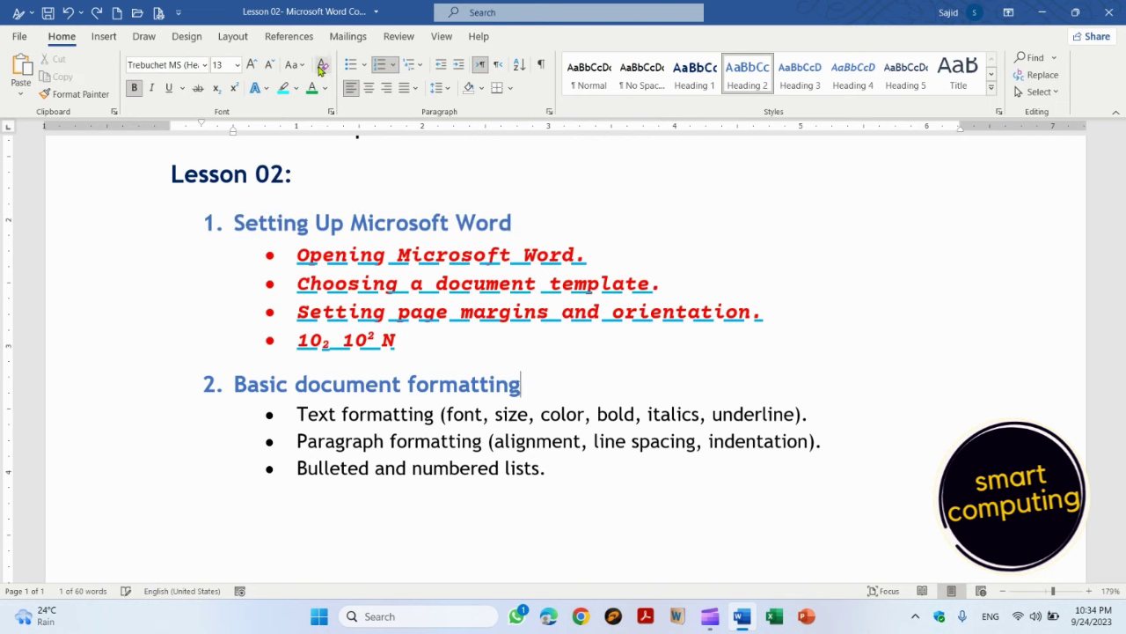
{"action": "key", "text": "ctrl+z"}
{"action": "key", "text": "ctrl+z"}
{"action": "key", "text": "ctrl+z"}
{"action": "key", "text": "ctrl+z"}
{"action": "key", "text": "ctrl+z"}
{"action": "key", "text": "ctrl+z"}
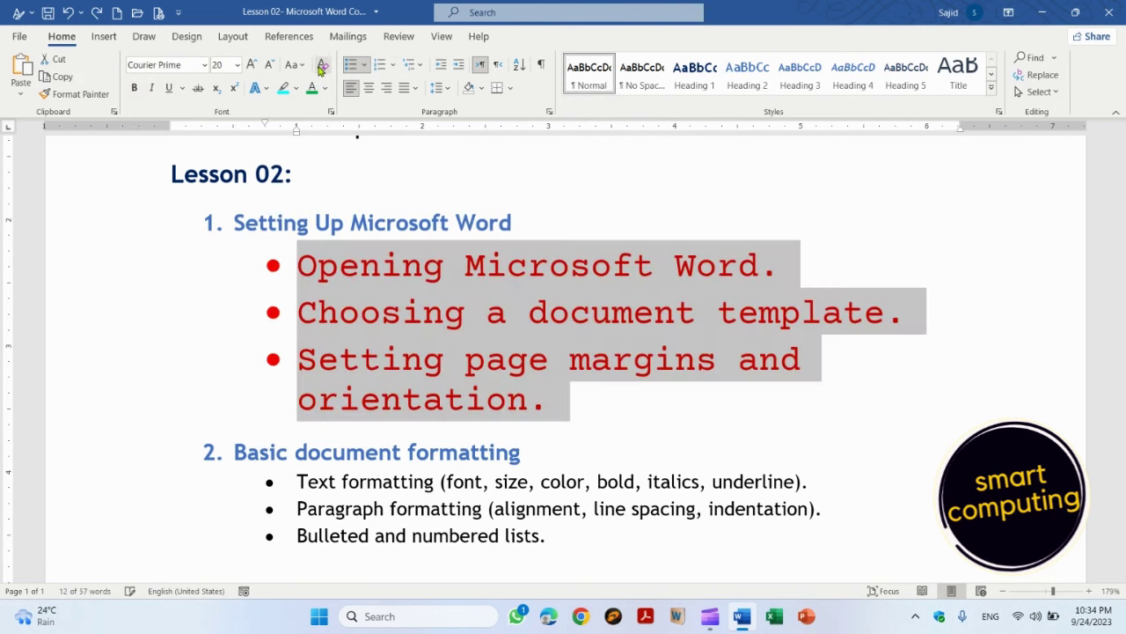
{"action": "key", "text": "ctrl+z"}
{"action": "key", "text": "ctrl+z"}
{"action": "key", "text": "ctrl+z"}
{"action": "key", "text": "ctrl+z"}
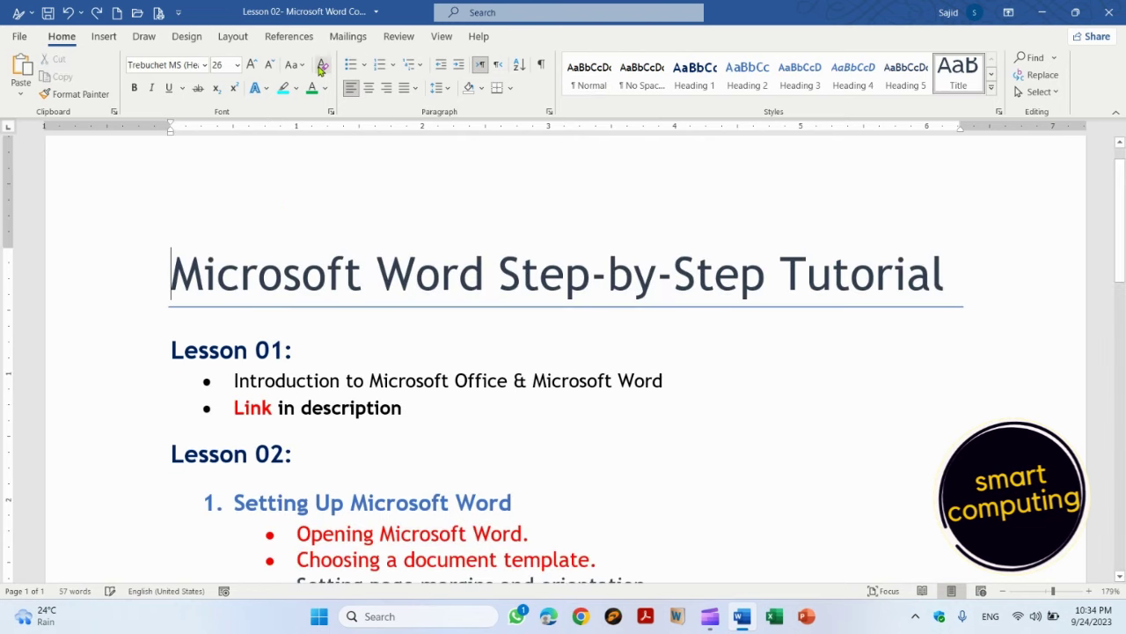
Undo the red font color on the bullets "Opening Microsoft Word." and "Choosing a document template.".
{"action": "key", "text": "Down"}
{"action": "key", "text": "Down"}
{"action": "key", "text": "Down"}
{"action": "key", "text": "Down"}
{"action": "key", "text": "Down"}
{"action": "key", "text": "Down"}
{"action": "key", "text": "Down"}
{"action": "key", "text": "Down"}
{"action": "key", "text": "Down"}
{"action": "key", "text": "Down"}
{"action": "key", "text": "Down"}
{"action": "key", "text": "Down"}
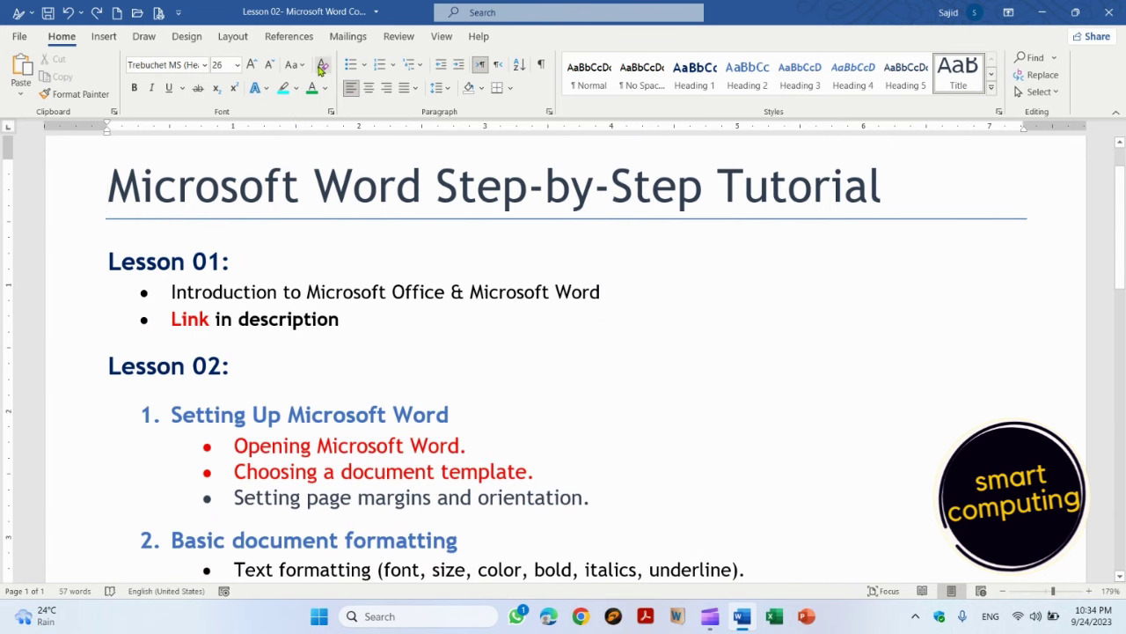
{"action": "key", "text": "ctrl+z"}
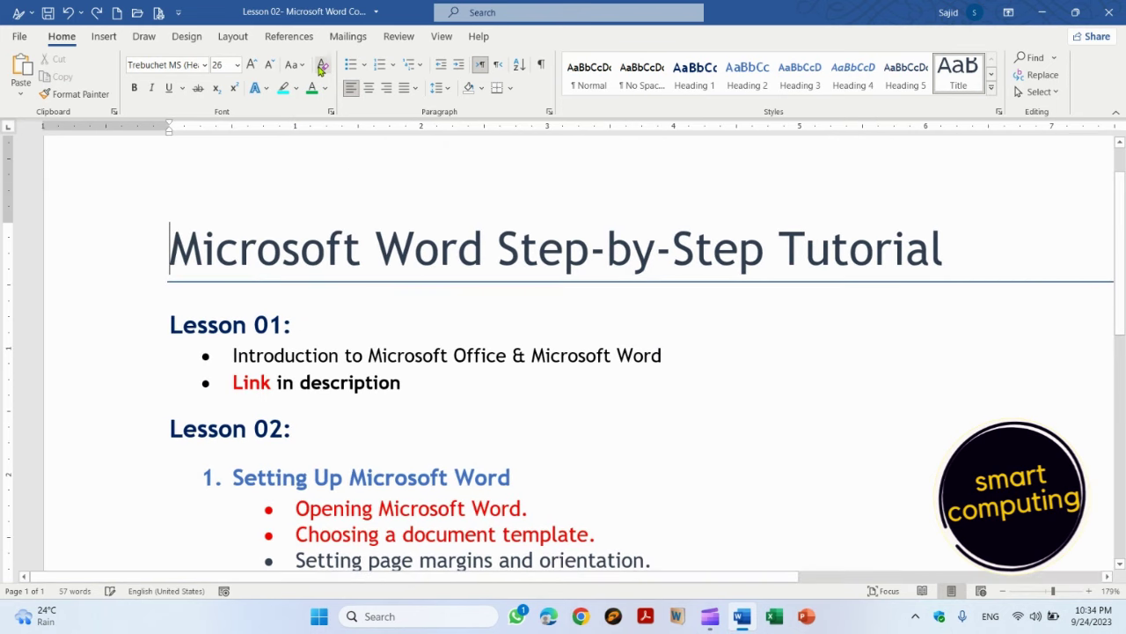
{"action": "key", "text": "ctrl+z"}
{"action": "key", "text": "ctrl+z"}
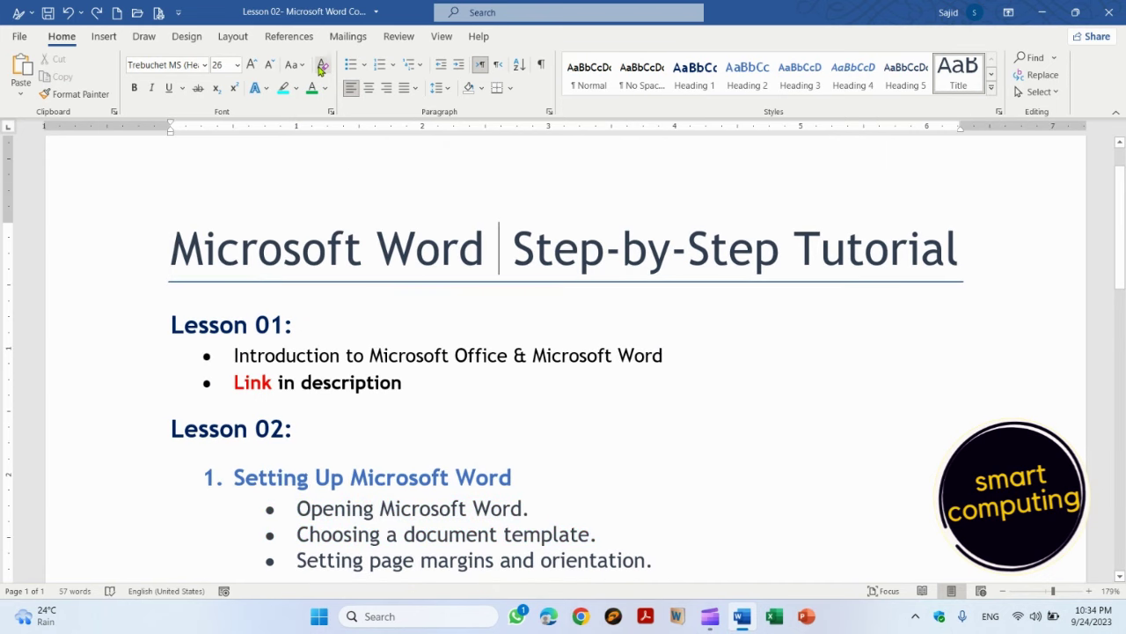
{"action": "key", "text": "ctrl+z"}
{"action": "key", "text": "ctrl+z"}
{"action": "key", "text": "ctrl+z"}
{"action": "key", "text": "ctrl+z"}
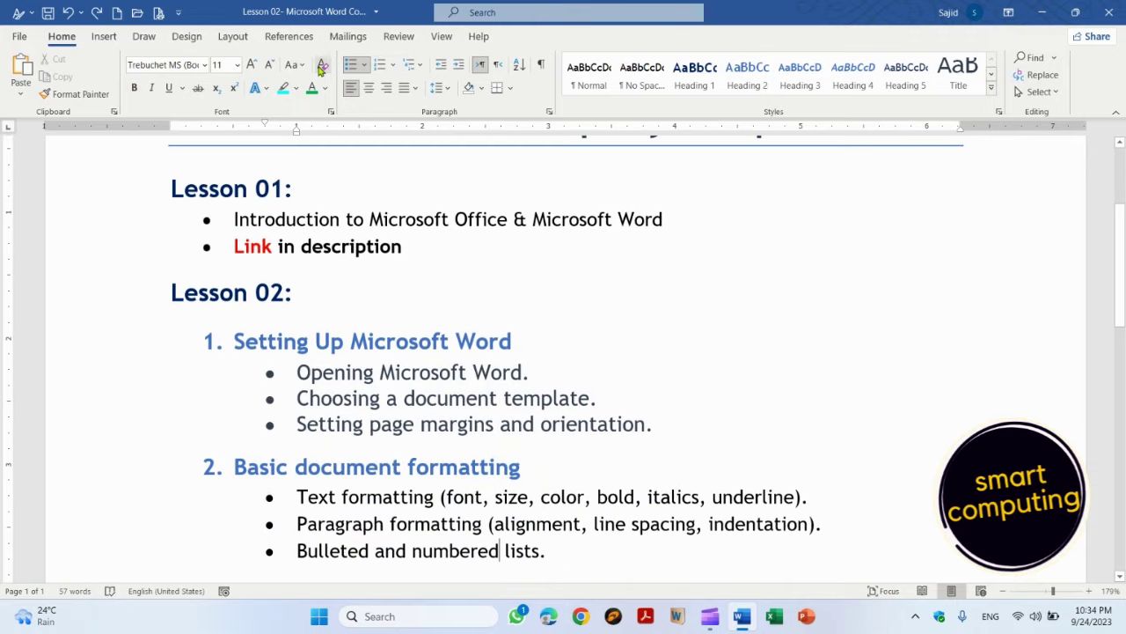
{"action": "key", "text": "ctrl+z"}
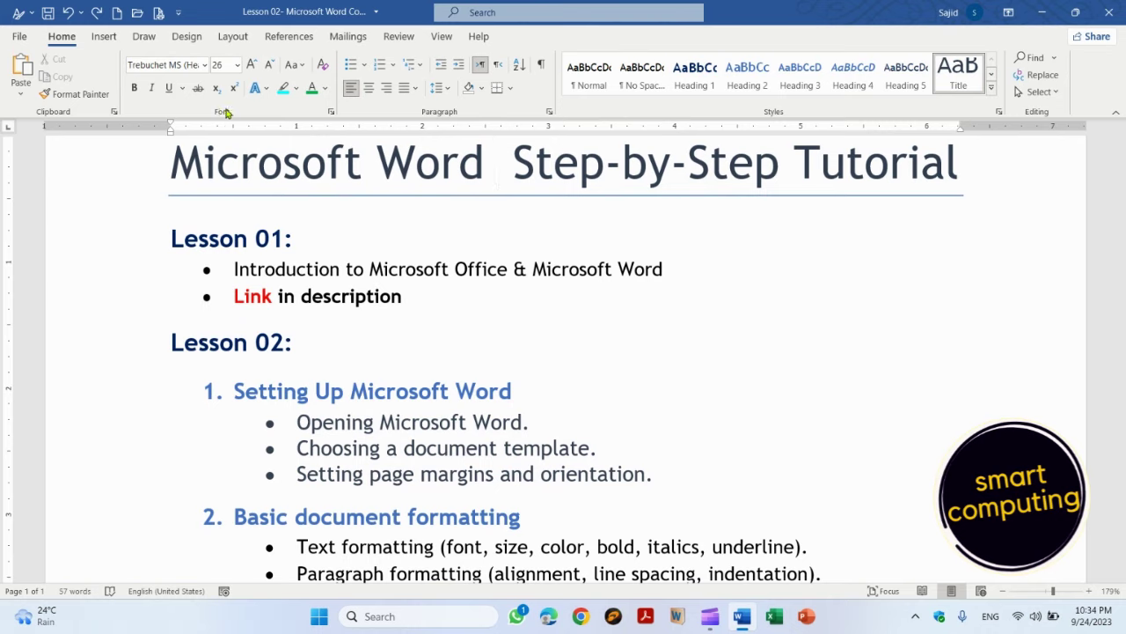
Open the Font dialog and view the list of fonts available for Latin text.
{"action": "left_click", "coordinate": [332, 115]}
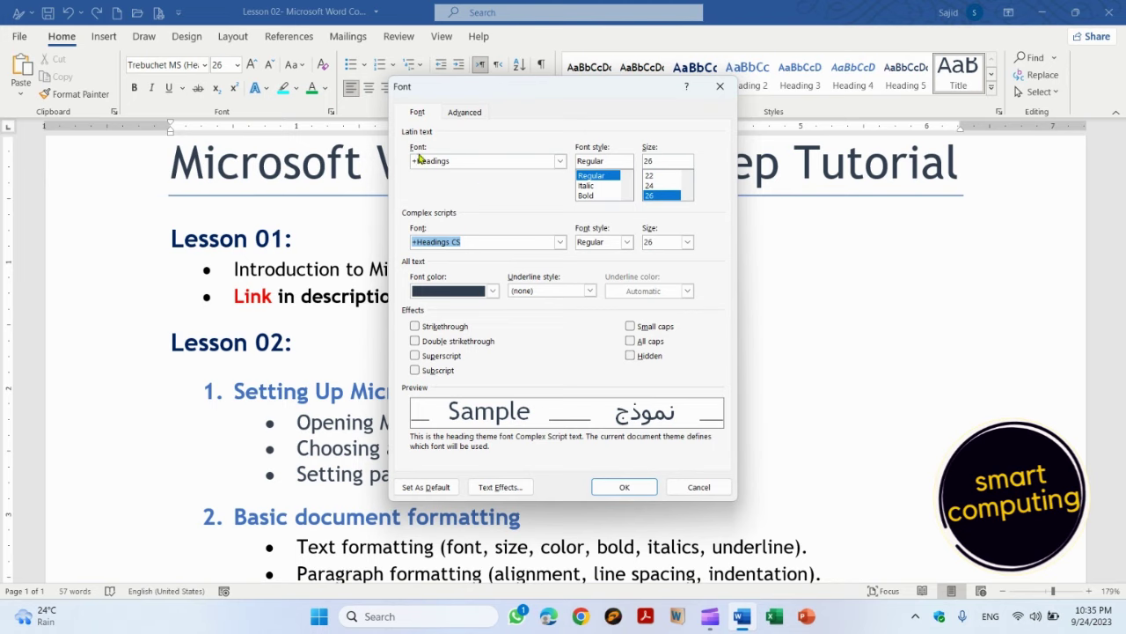
{"action": "left_click", "coordinate": [561, 164]}
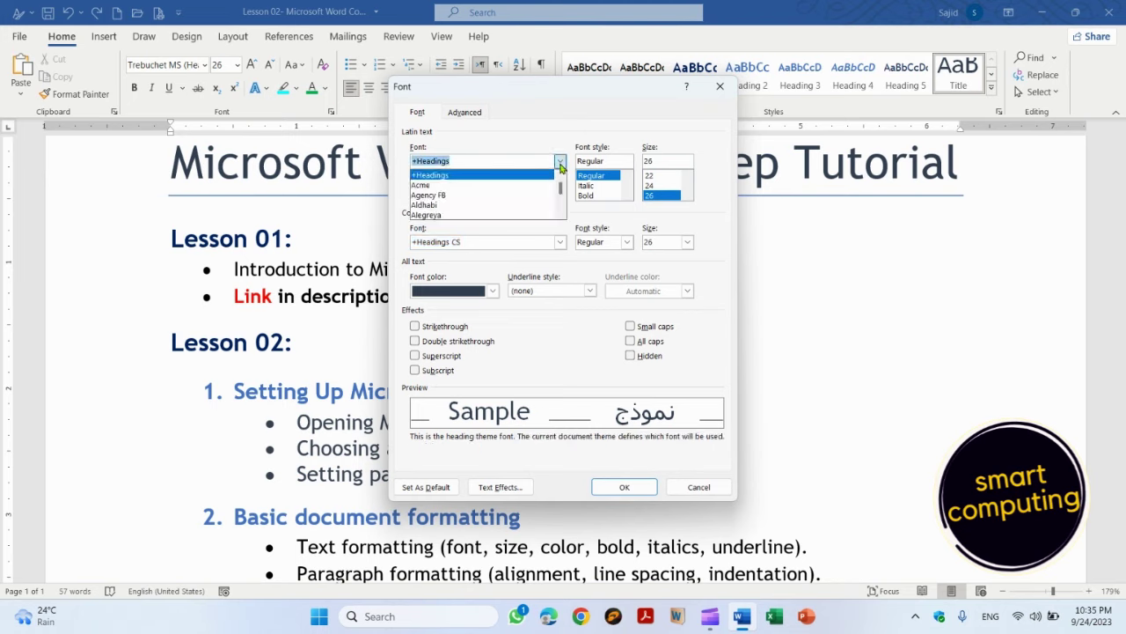
{"action": "left_click", "coordinate": [561, 164]}
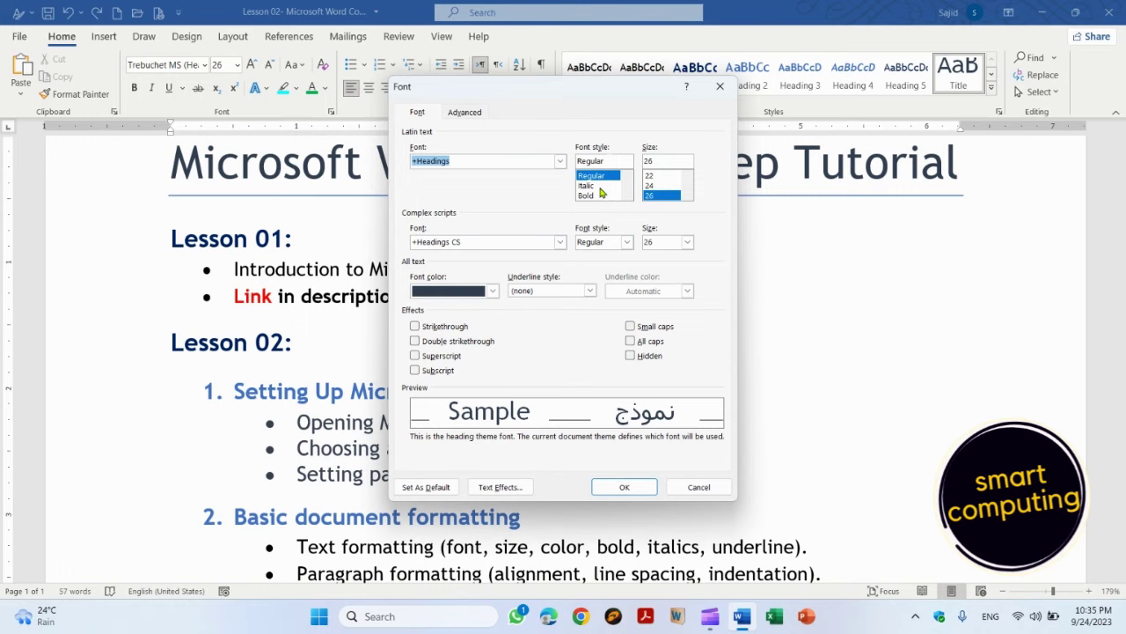
Preview the Italic and Bold font styles for Latin text and return the style to Regular.
{"action": "left_click", "coordinate": [592, 186]}
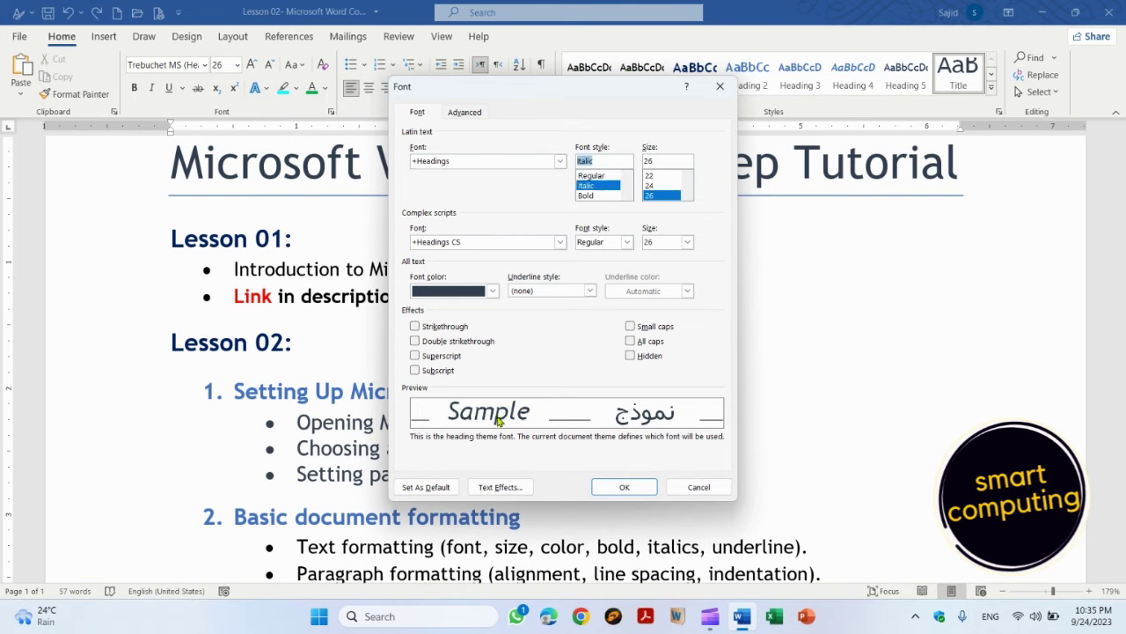
{"action": "left_click", "coordinate": [587, 195]}
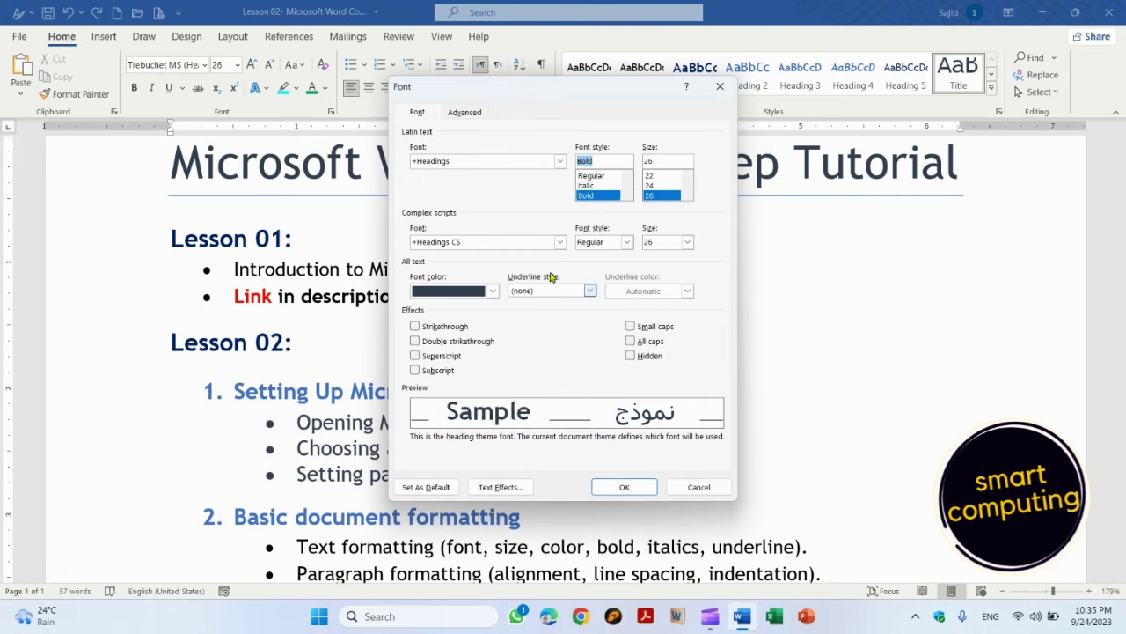
{"action": "left_click", "coordinate": [592, 178]}
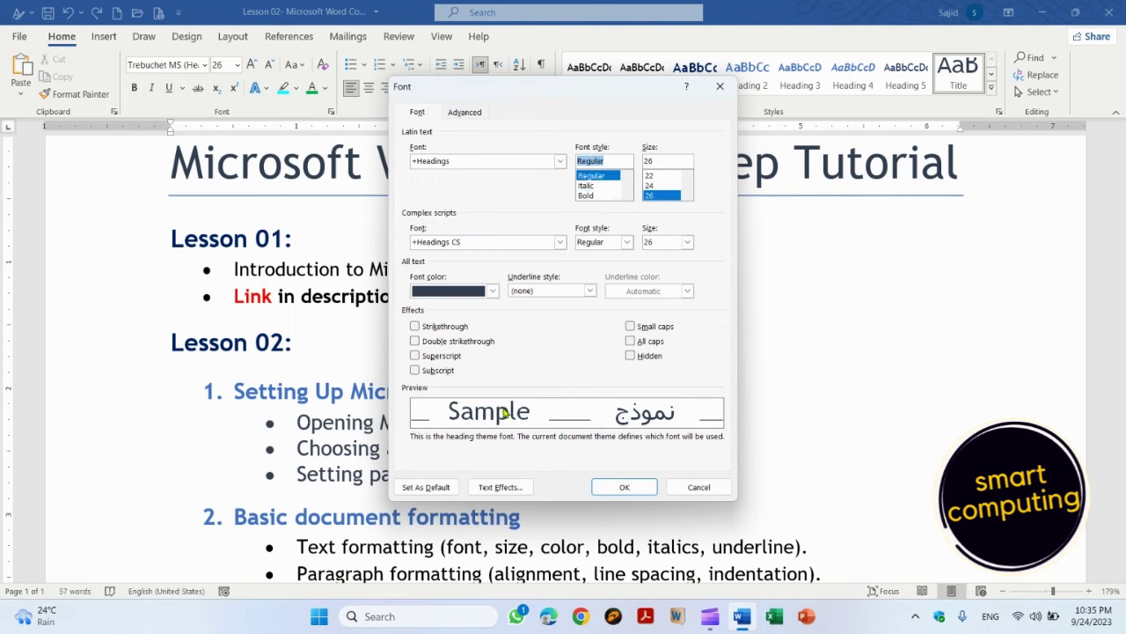
Set the Latin text size to 16 and look at the font color choices.
{"action": "left_click", "coordinate": [650, 177]}
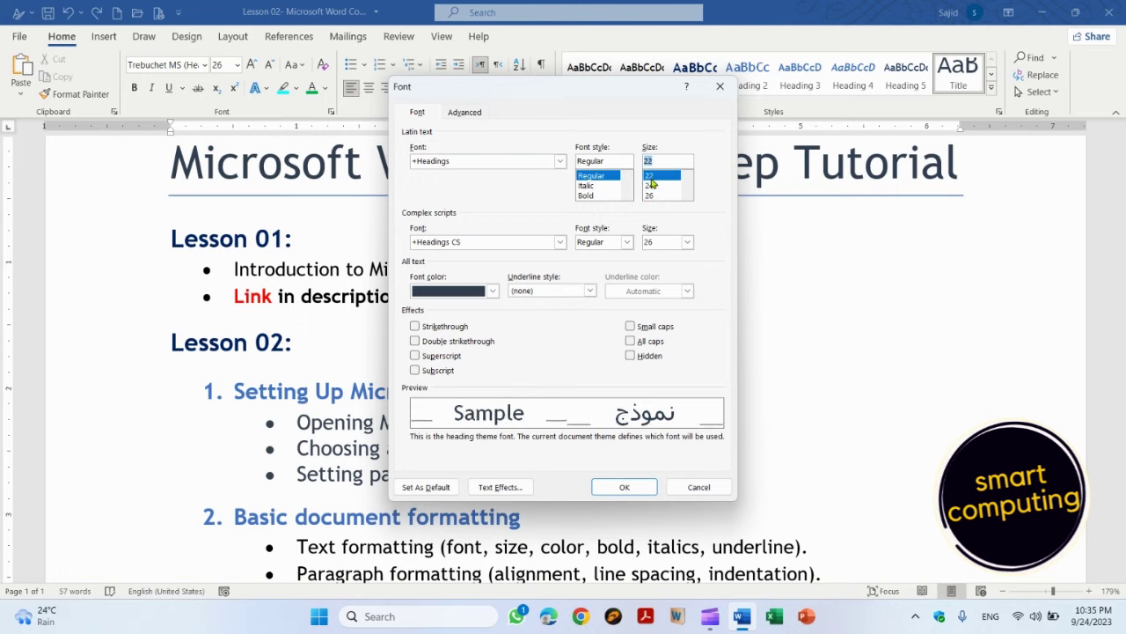
{"action": "key", "text": "Up"}
{"action": "key", "text": "Up"}
{"action": "key", "text": "Up"}
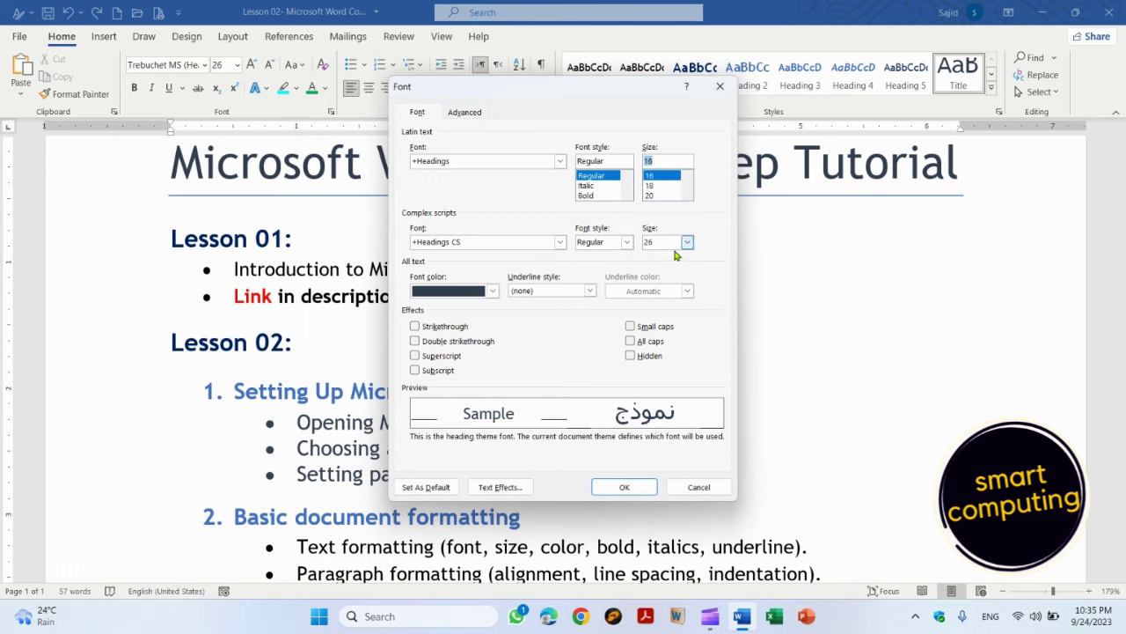
{"action": "left_click", "coordinate": [494, 292]}
{"action": "left_click", "coordinate": [493, 292]}
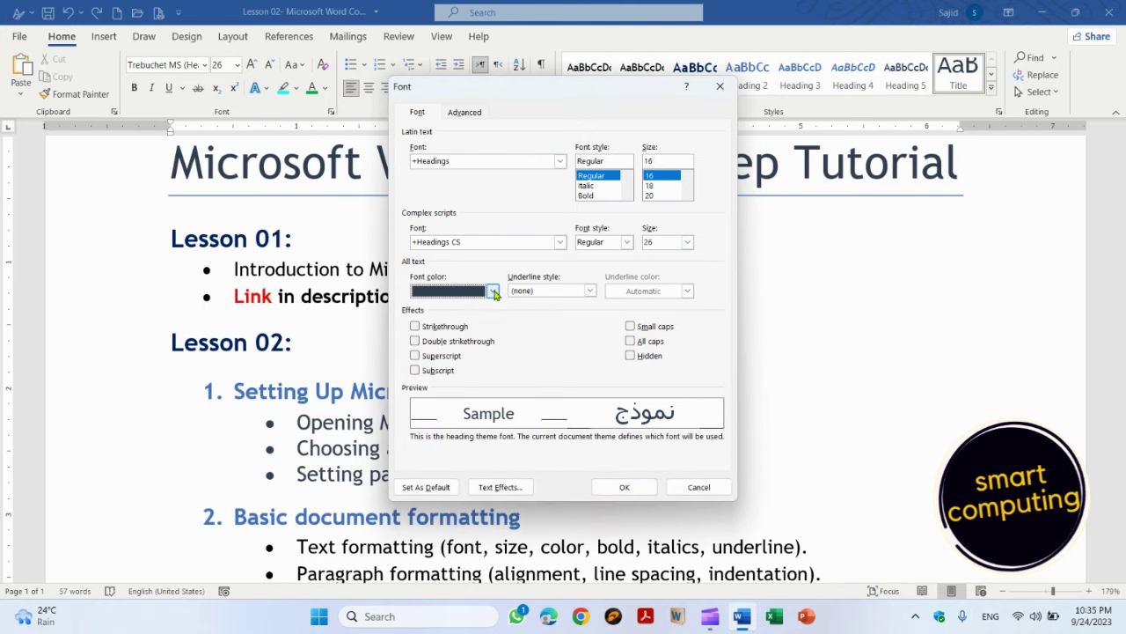
Look through the available underline styles for the text, leaving the underline set to none.
{"action": "left_click", "coordinate": [589, 292]}
{"action": "left_click", "coordinate": [590, 291]}
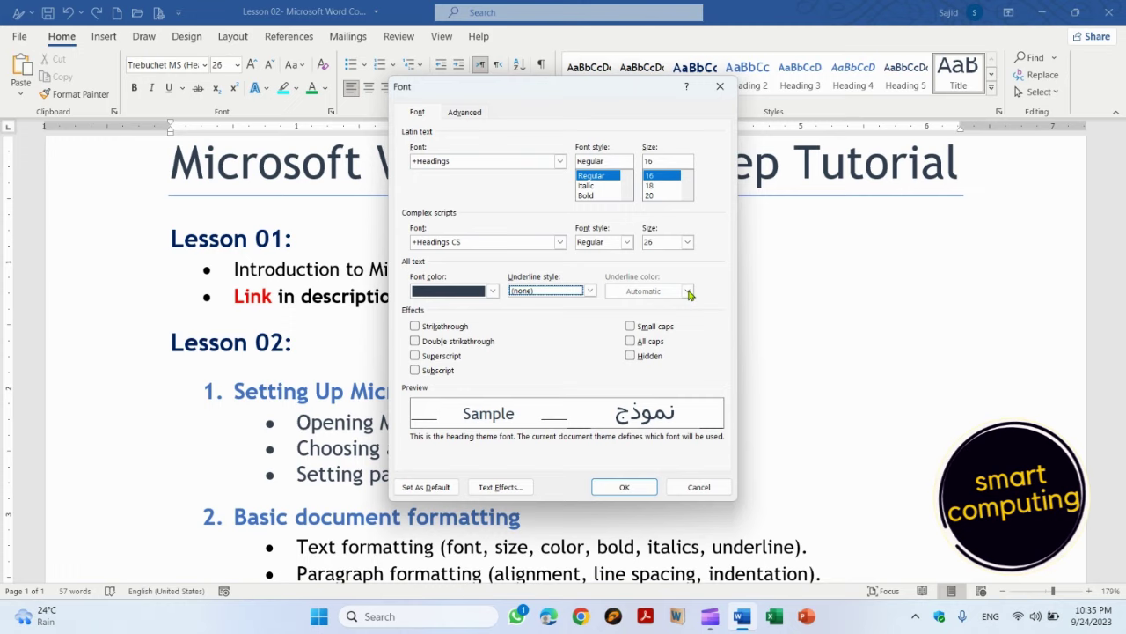
{"action": "left_click", "coordinate": [590, 291]}
{"action": "left_click", "coordinate": [591, 291]}
Preview the Superscript and Small caps effects one at a time, turn each off again, and apply the font settings.
{"action": "left_click", "coordinate": [417, 356]}
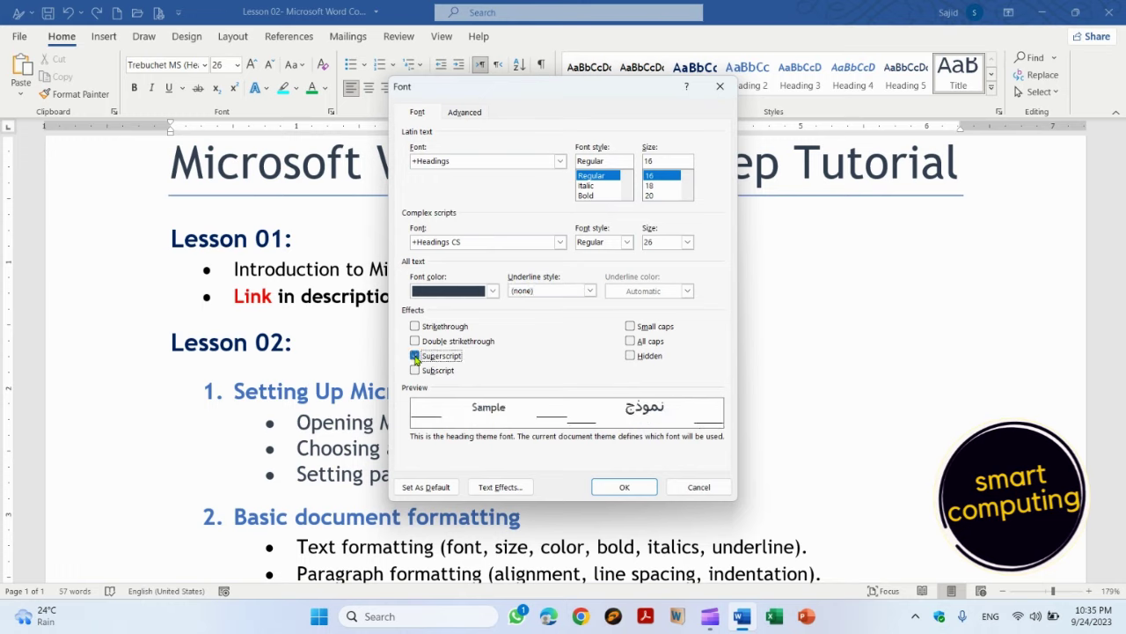
{"action": "left_click", "coordinate": [417, 356]}
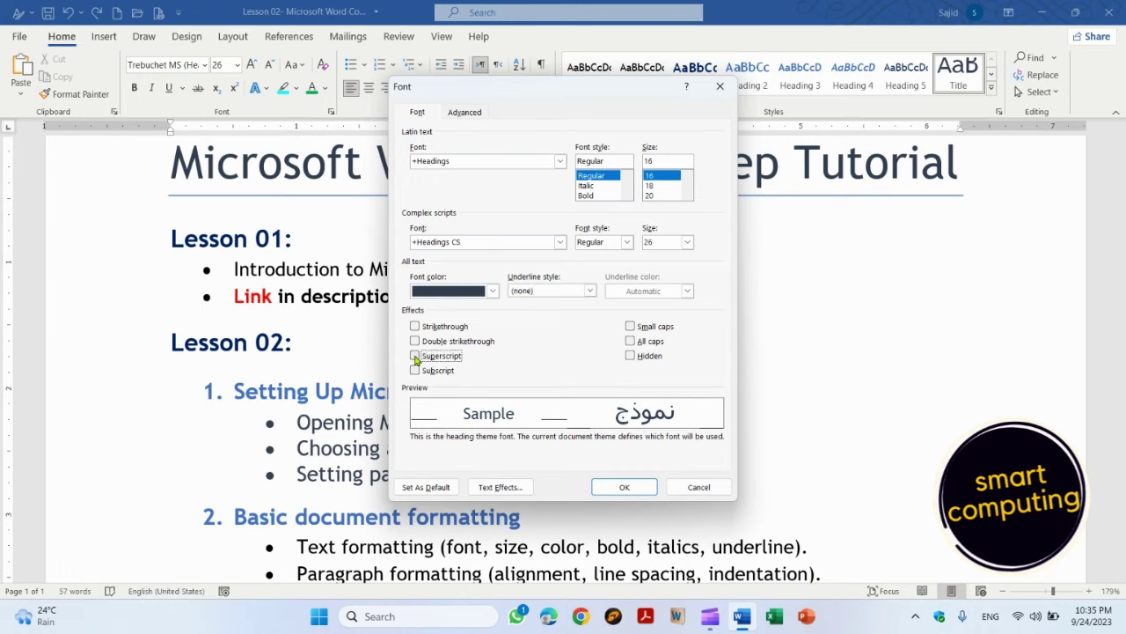
{"action": "left_click", "coordinate": [630, 327]}
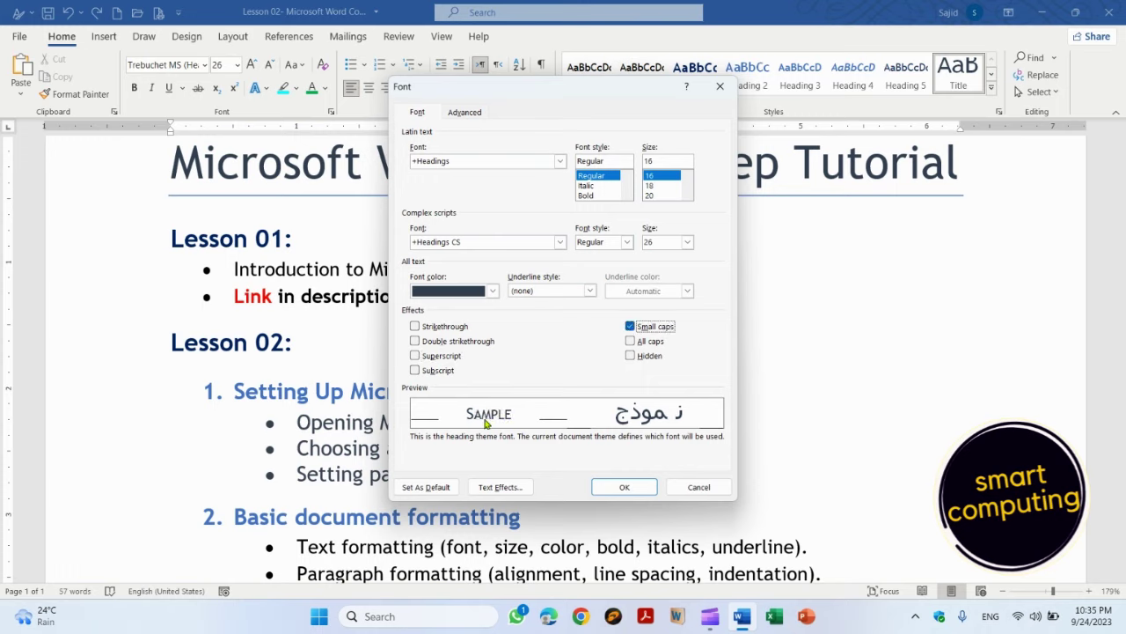
{"action": "left_click", "coordinate": [630, 326]}
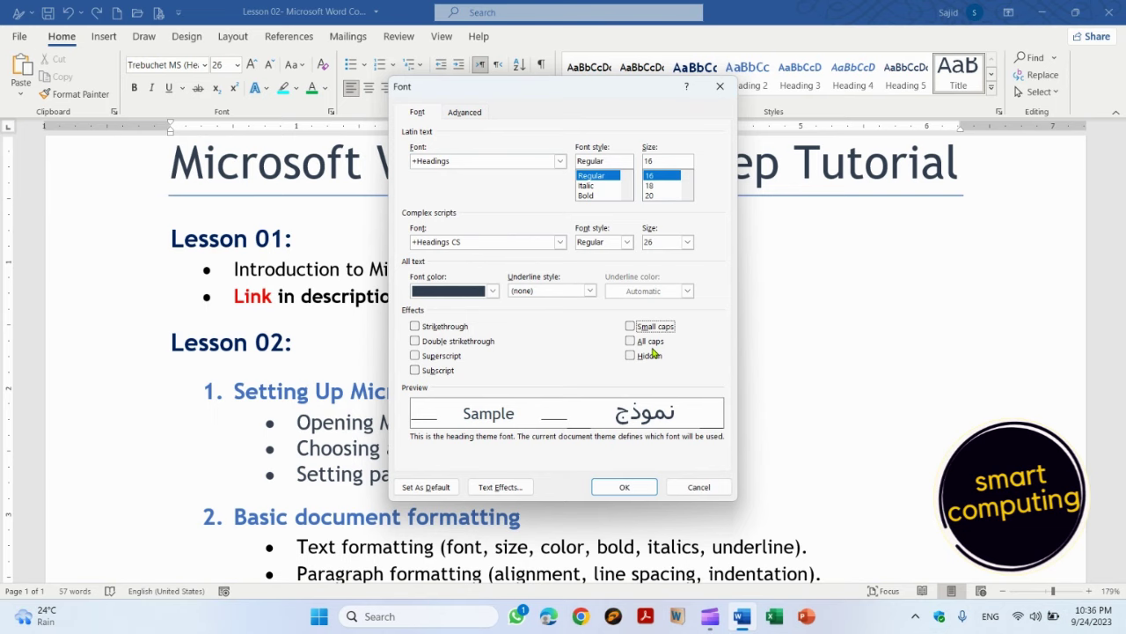
{"action": "left_click", "coordinate": [625, 487]}
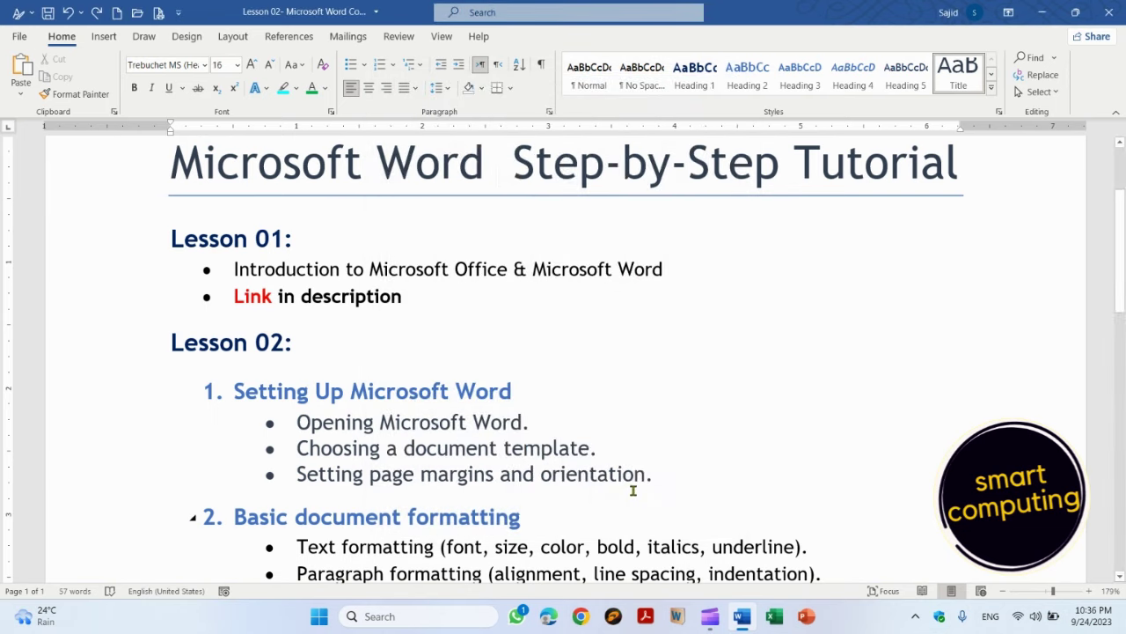